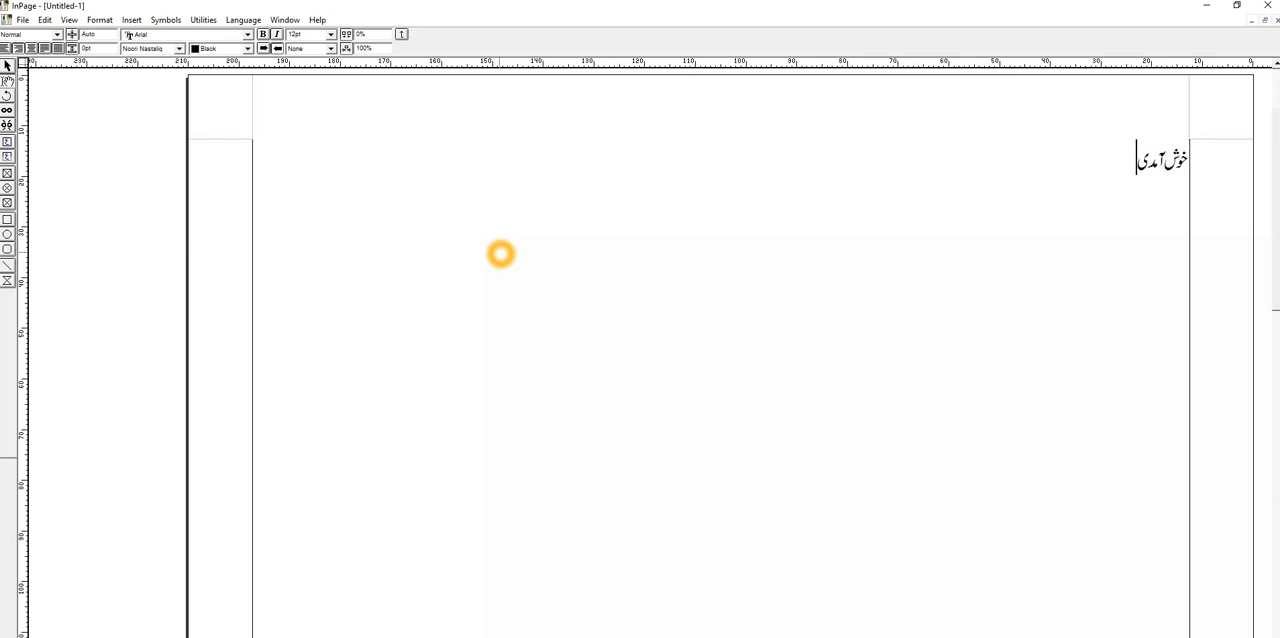
# Complete the Urdu text خوش آمدید on the page and activate the Pick tool.
pyautogui.click(489, 198)
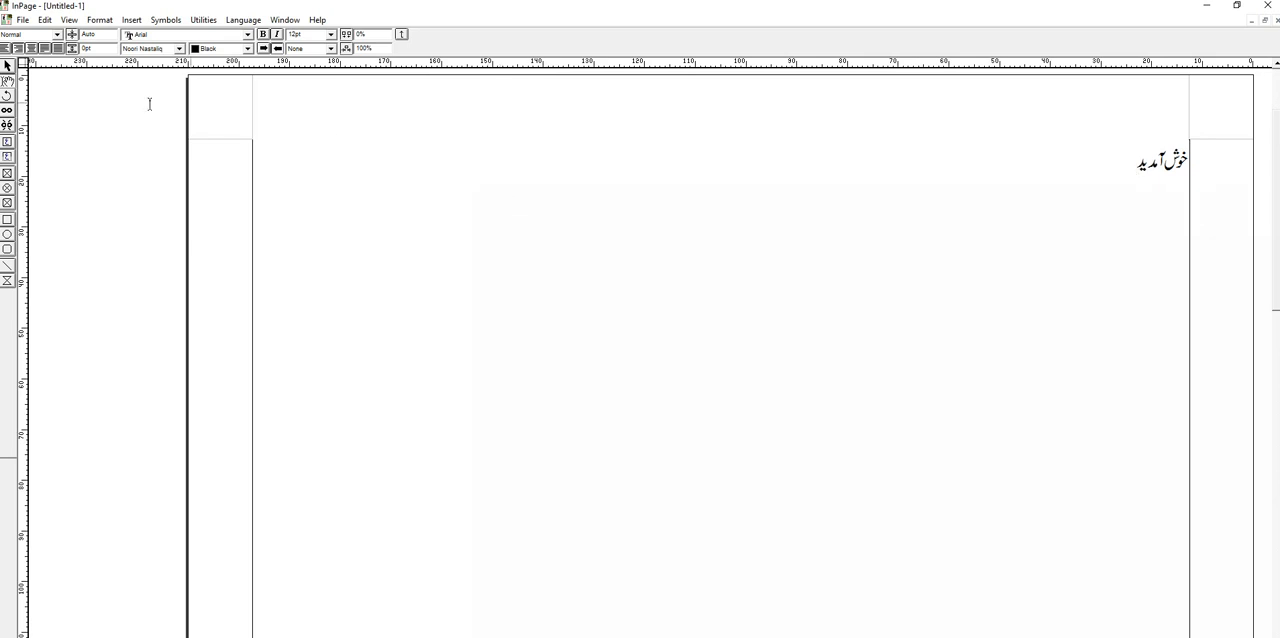
pyautogui.click(7, 68)
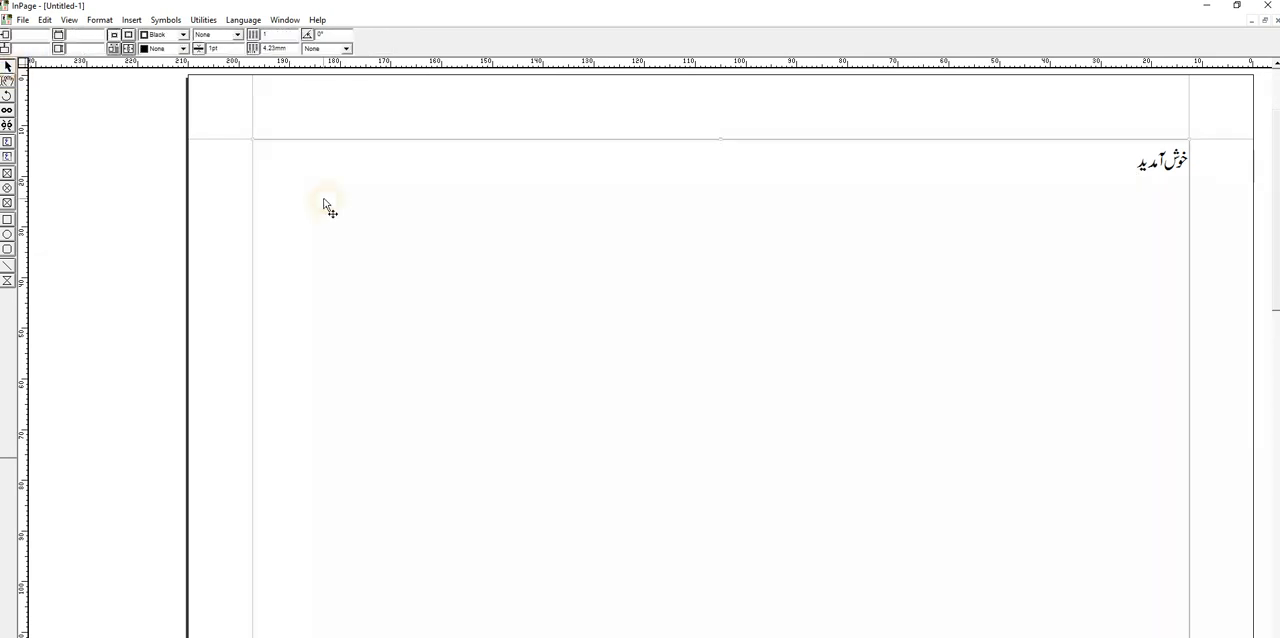
# Minimize InPage and launch CorelDRAW X7 from the desktop.
pyautogui.click(1207, 6)
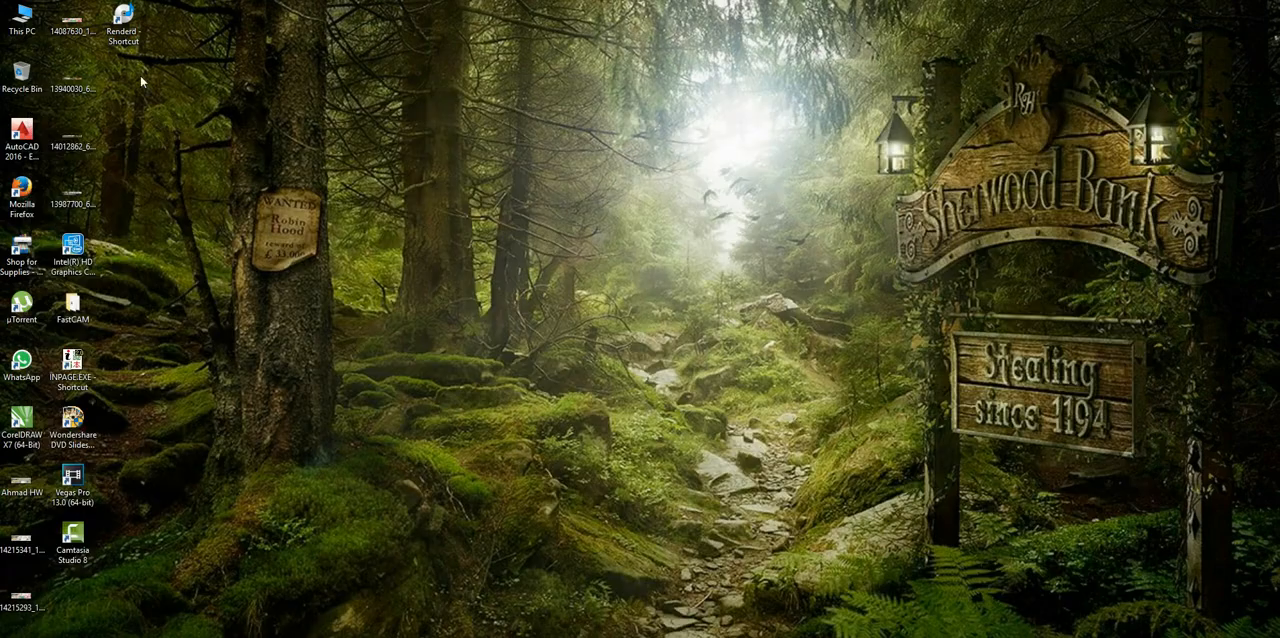
pyautogui.rightClick(27, 422)
pyautogui.click(58, 432)
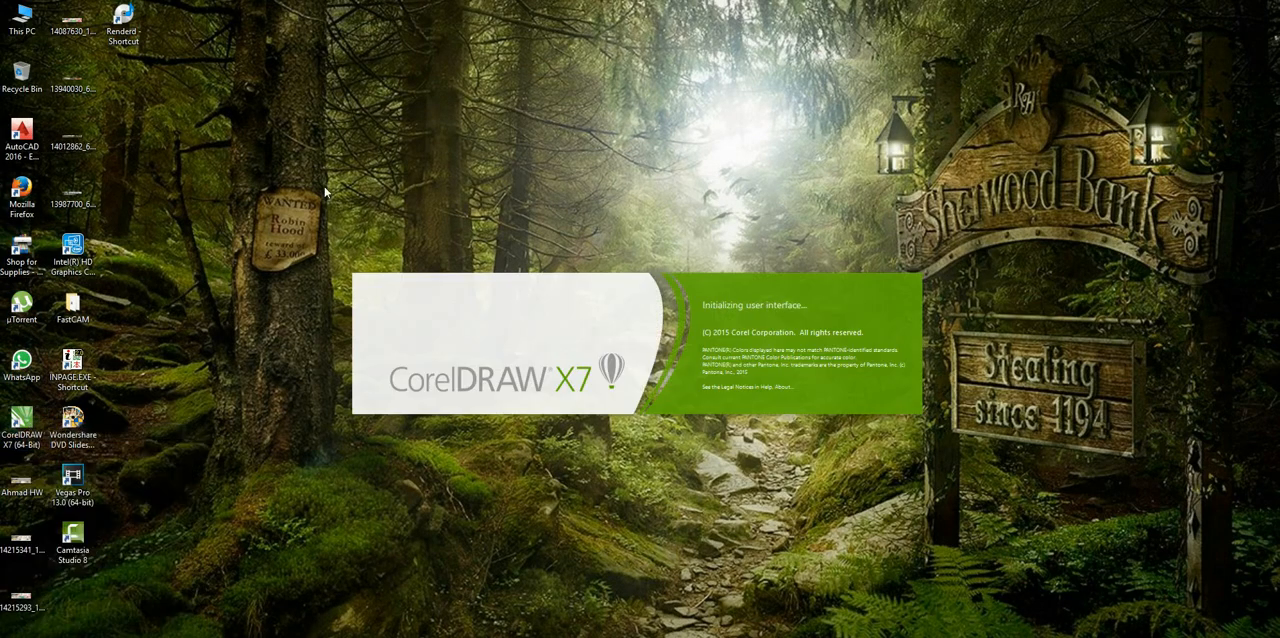
pyautogui.rightClick(277, 157)
pyautogui.click(293, 186)
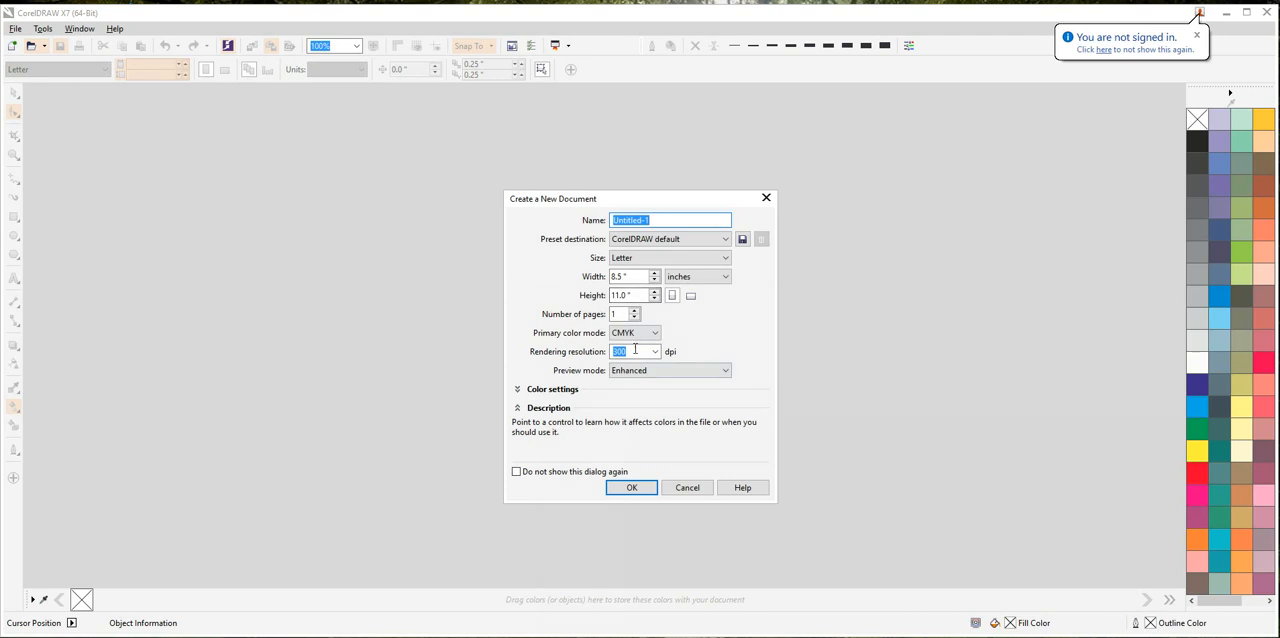
# Create a new document with the Legal page size and set its orientation to landscape.
pyautogui.click(627, 259)
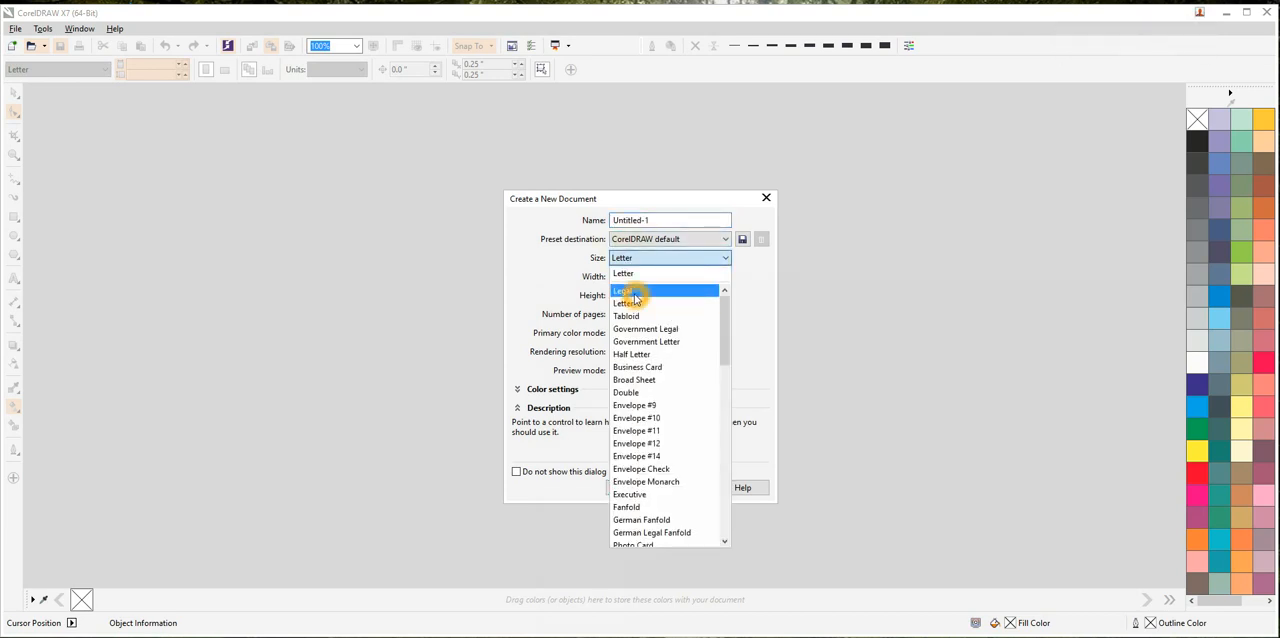
pyautogui.click(648, 293)
pyautogui.click(631, 488)
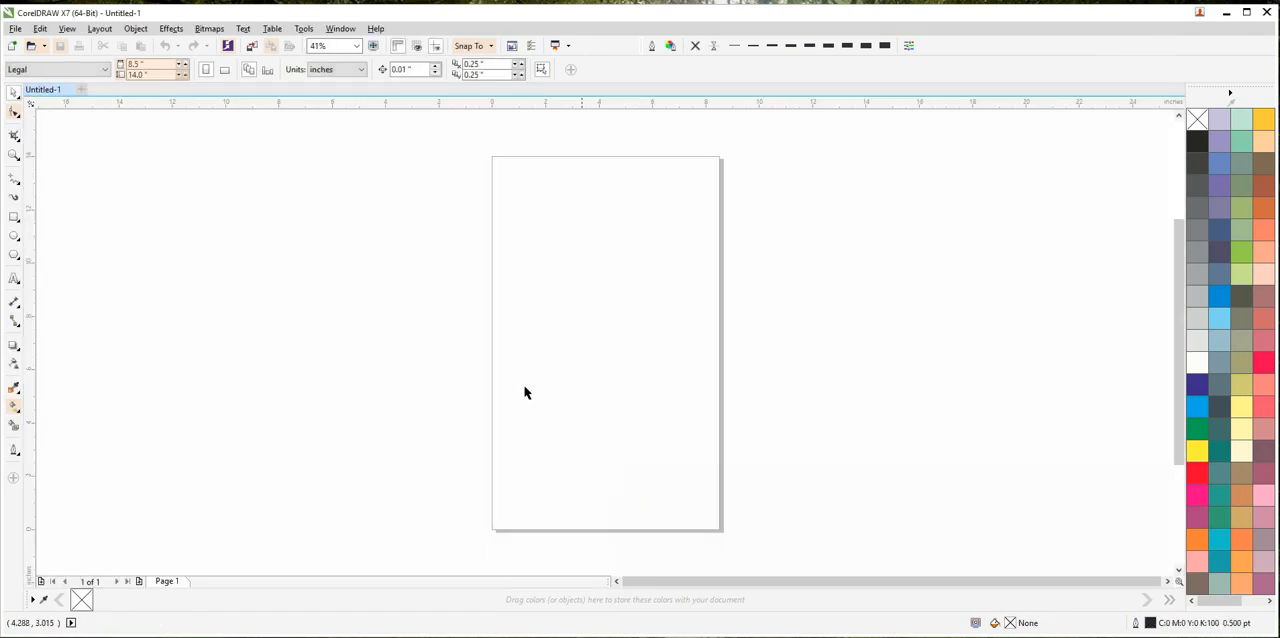
pyautogui.click(224, 69)
# Switch to InPage and copy the text box containing خوش آمدید.
pyautogui.click(507, 341)
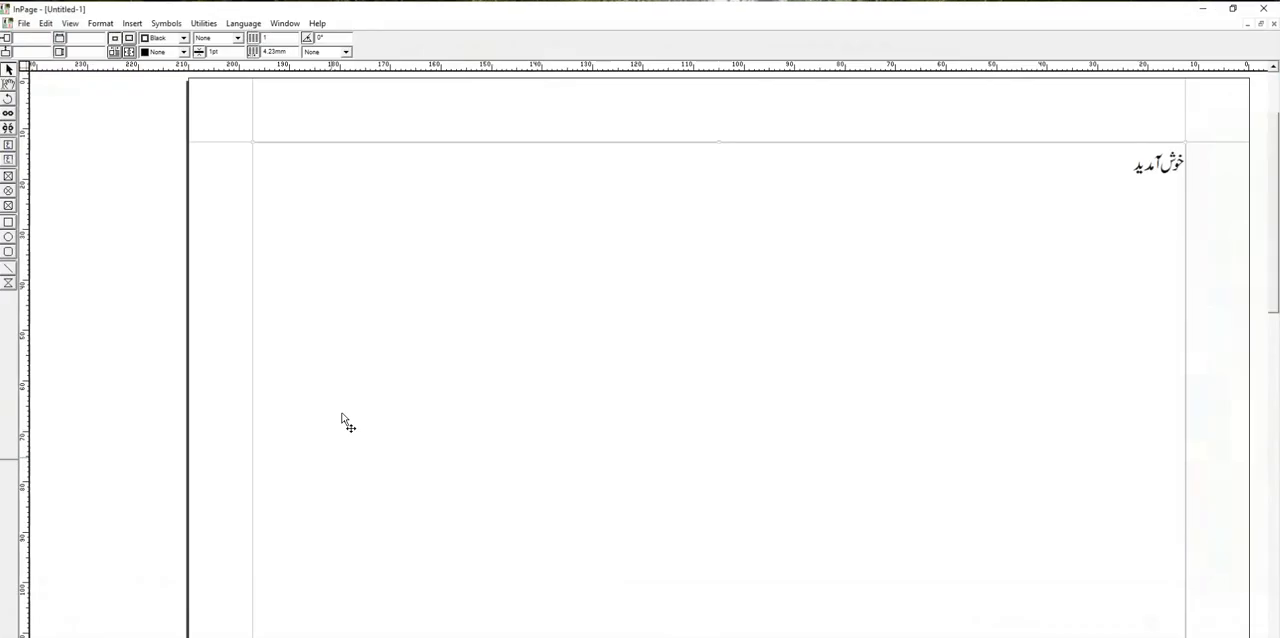
pyautogui.rightClick(351, 349)
pyautogui.click(9, 68)
pyautogui.rightClick(363, 237)
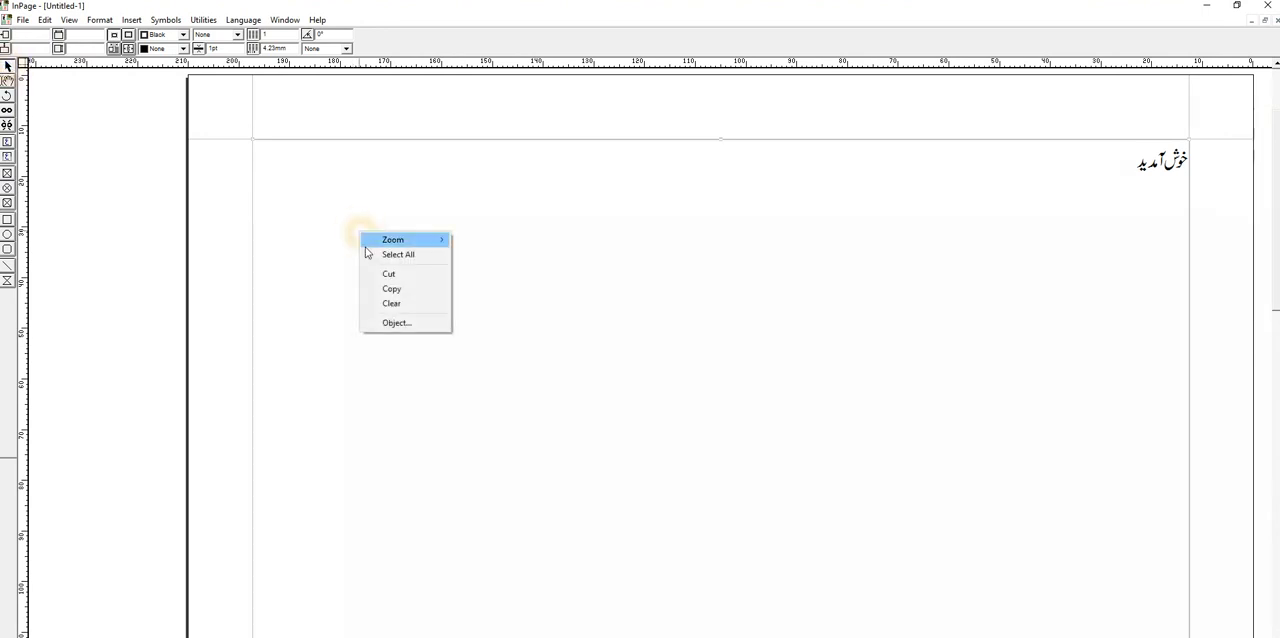
pyautogui.click(383, 289)
pyautogui.rightClick(388, 298)
pyautogui.click(409, 349)
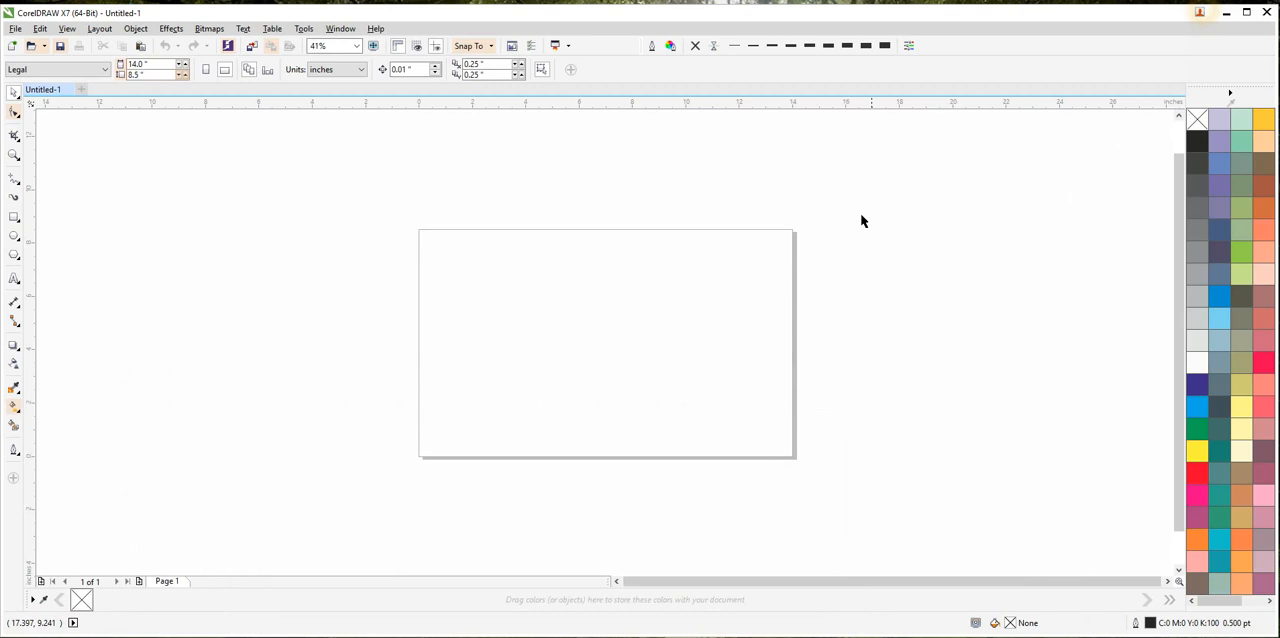
# Paste the copied Urdu text onto the CorelDRAW page and ungroup it.
pyautogui.rightClick(651, 177)
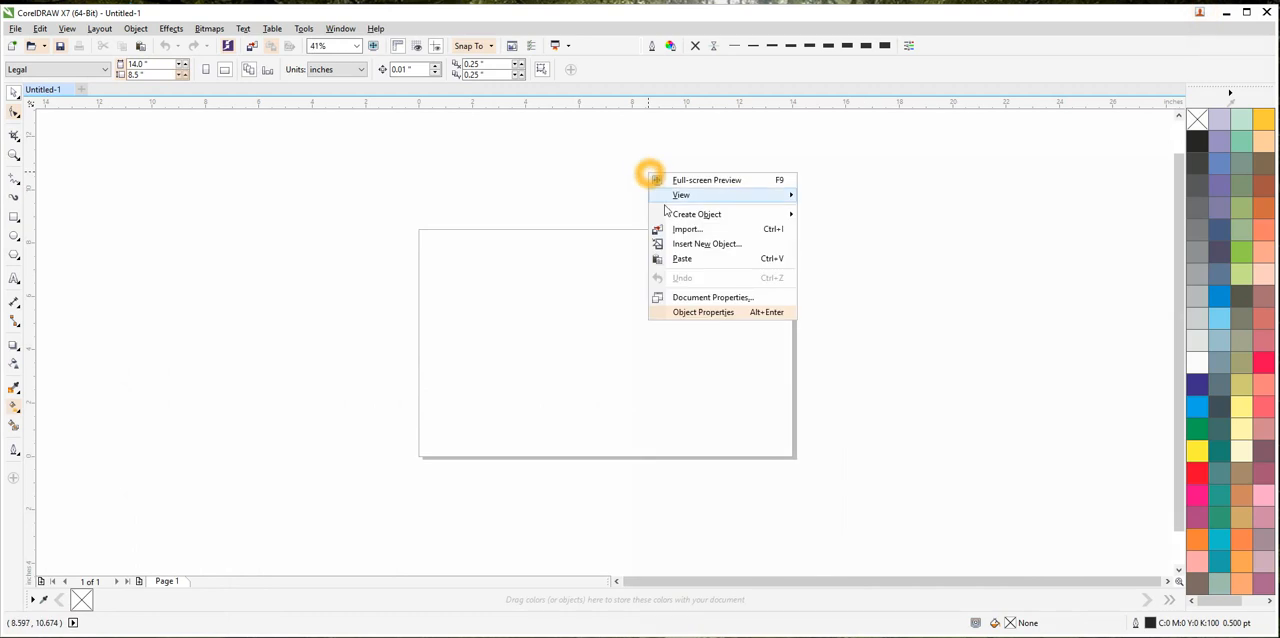
pyautogui.click(687, 259)
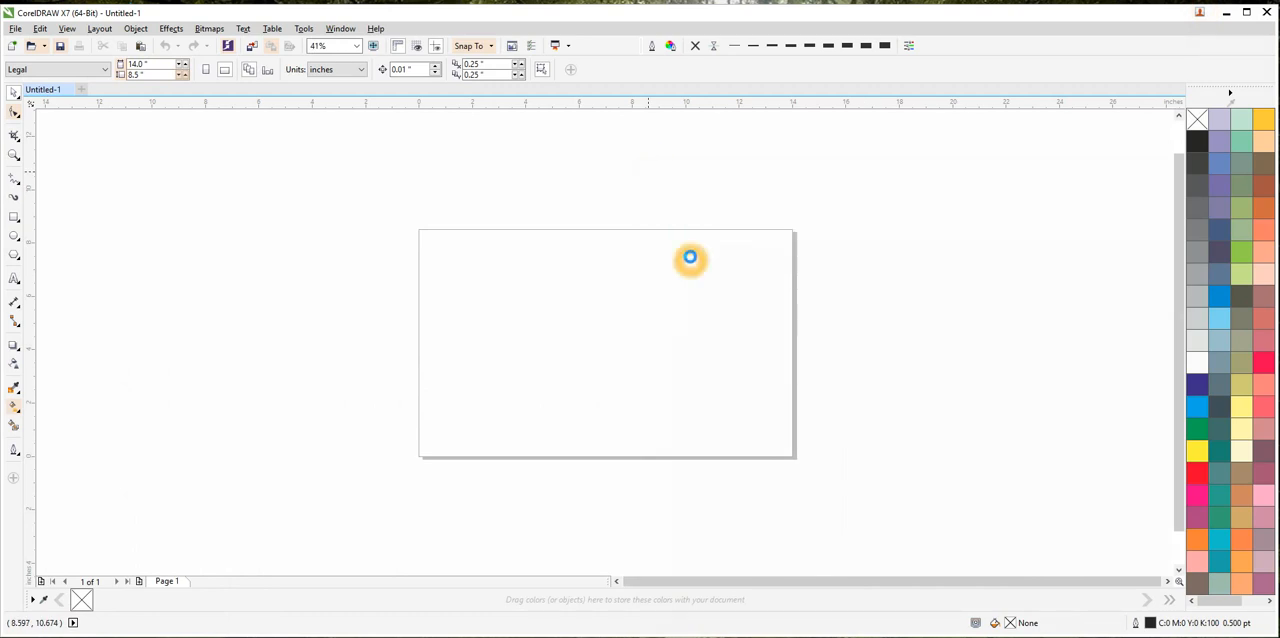
pyautogui.click(600, 250)
pyautogui.scroll(2, 628, 397)
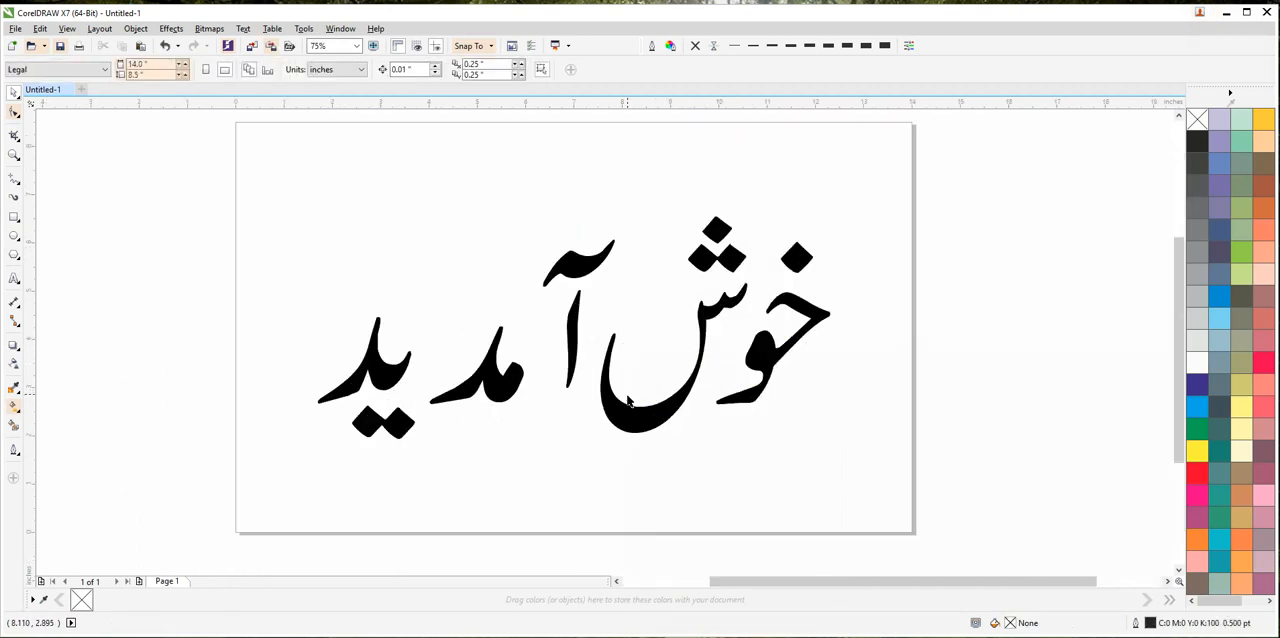
pyautogui.click(628, 397)
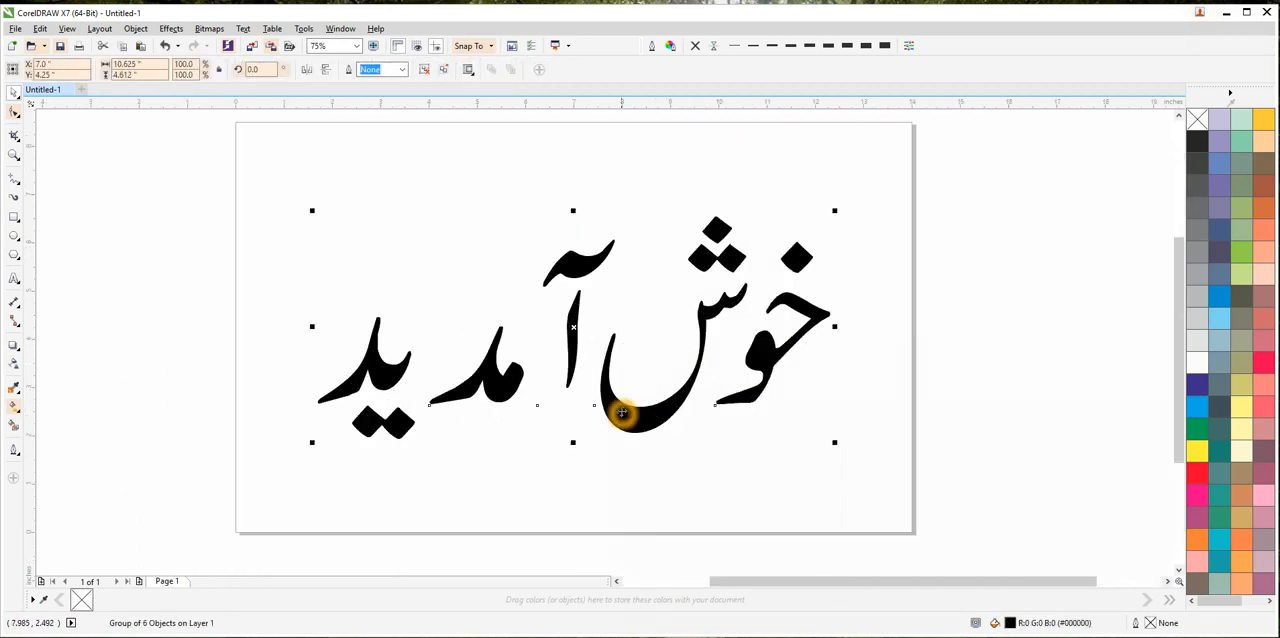
pyautogui.click(428, 72)
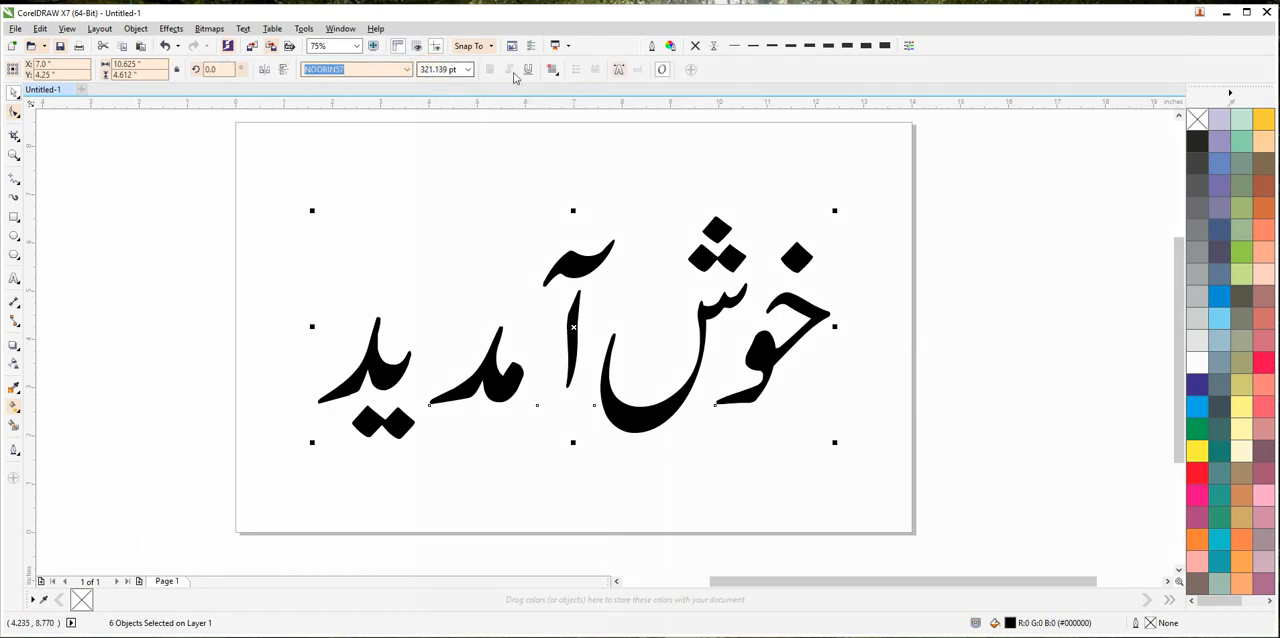
# Convert all the ungrouped letter objects to curves and deselect them.
pyautogui.click(136, 29)
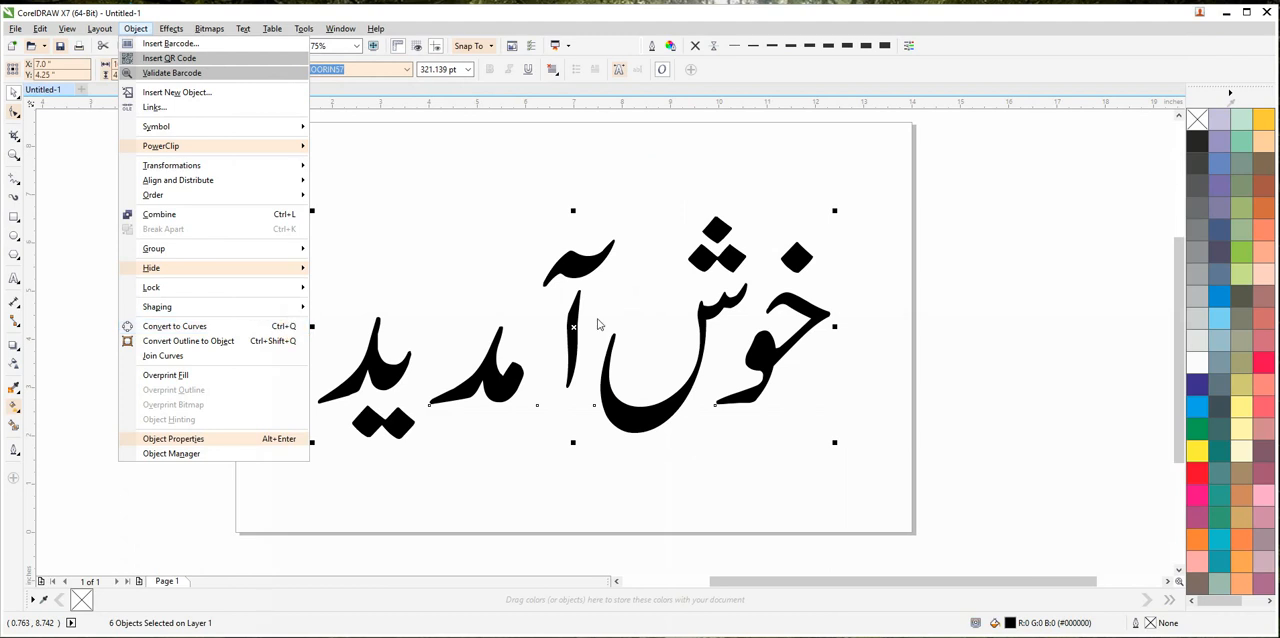
pyautogui.click(296, 327)
pyautogui.click(934, 157)
pyautogui.moveTo(957, 152); pyautogui.dragTo(110, 525)
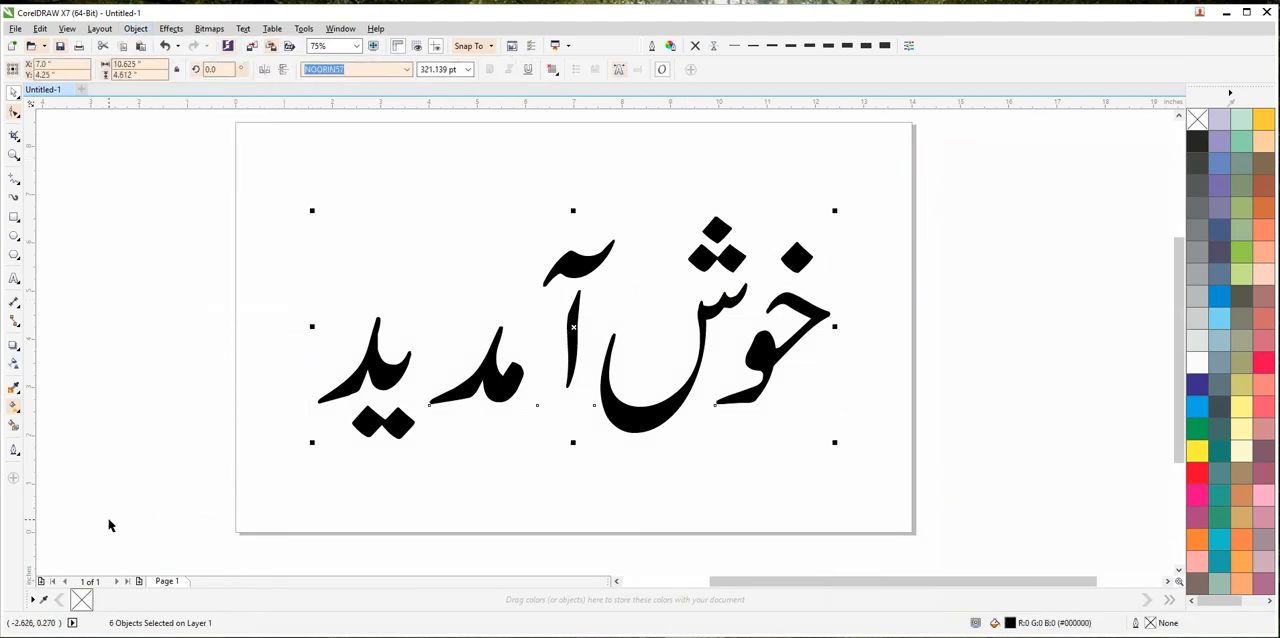
pyautogui.click(490, 262)
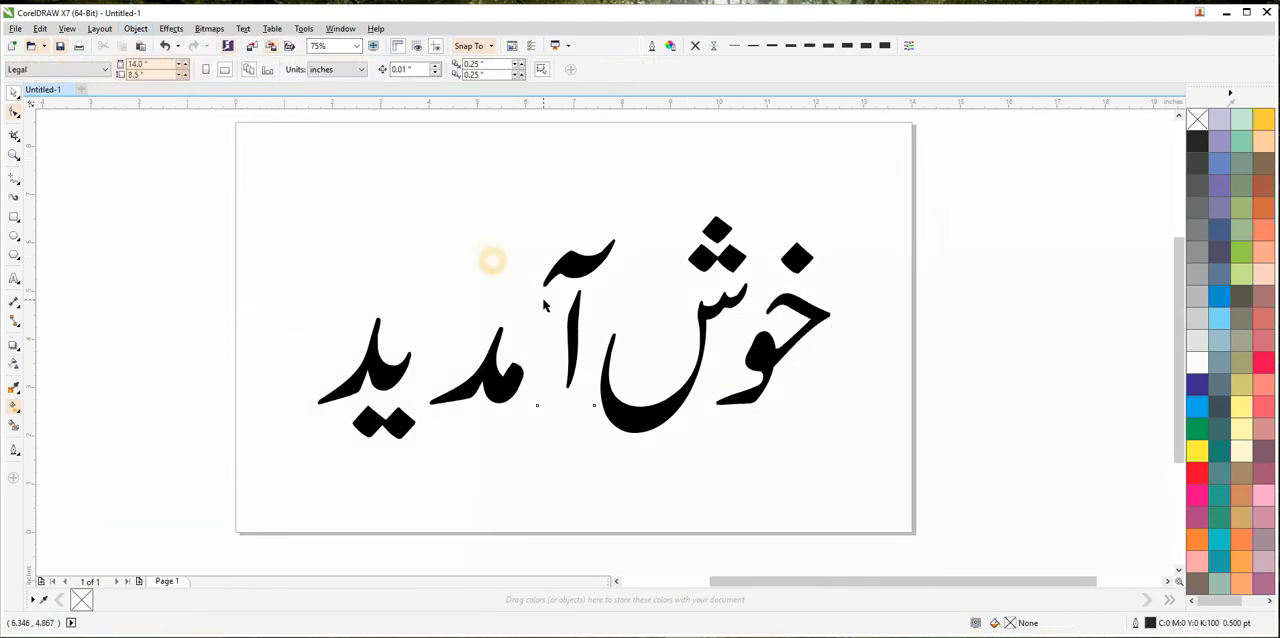
# Select the آ letter in the middle of the word and break it apart.
pyautogui.moveTo(544, 205); pyautogui.dragTo(611, 319)
pyautogui.moveTo(633, 357); pyautogui.dragTo(631, 425)
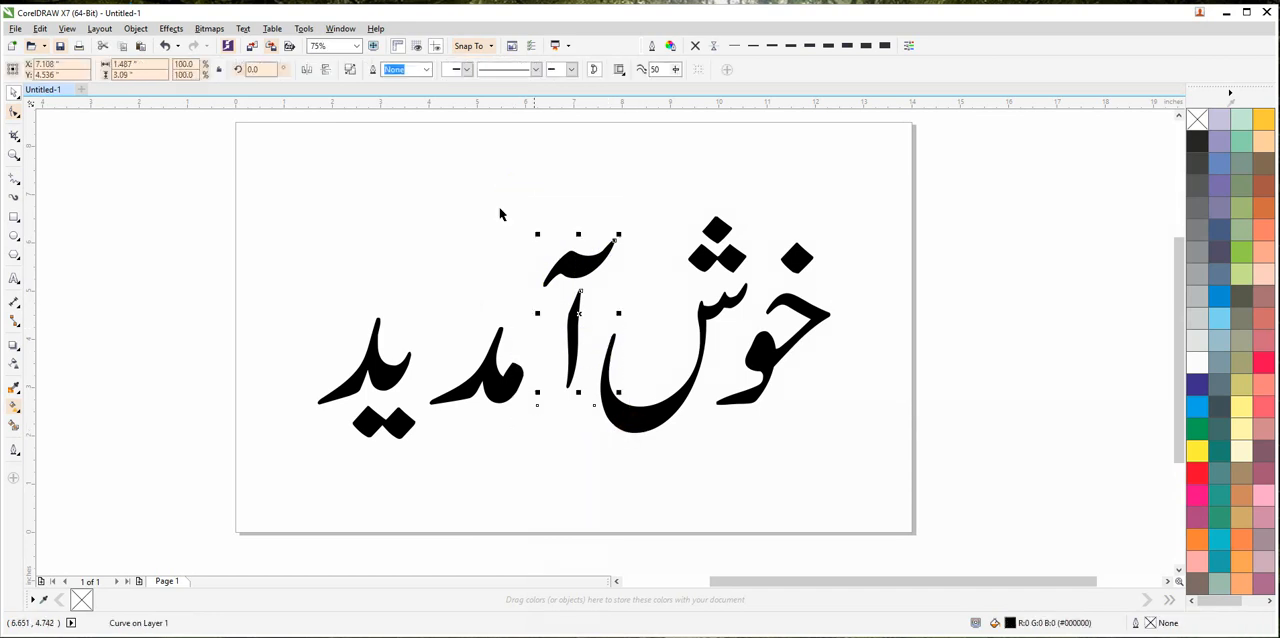
pyautogui.click(349, 72)
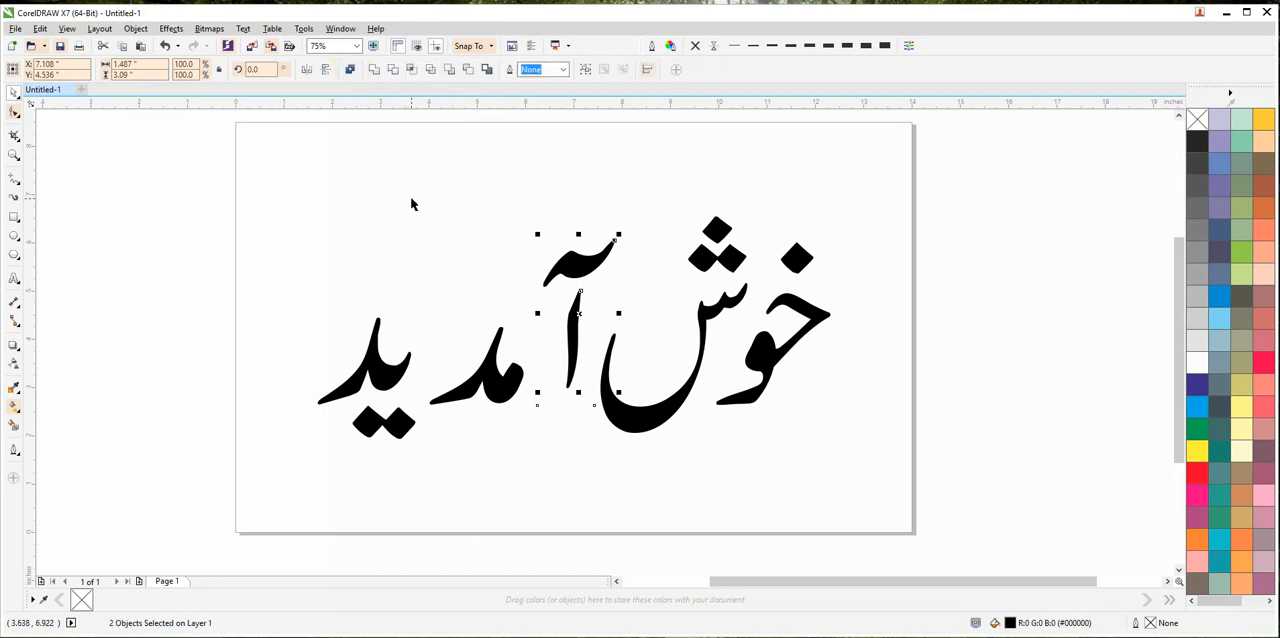
# Move the آ pieces slightly up towards the ش and combine them into one curve.
pyautogui.moveTo(570, 256); pyautogui.dragTo(600, 242)
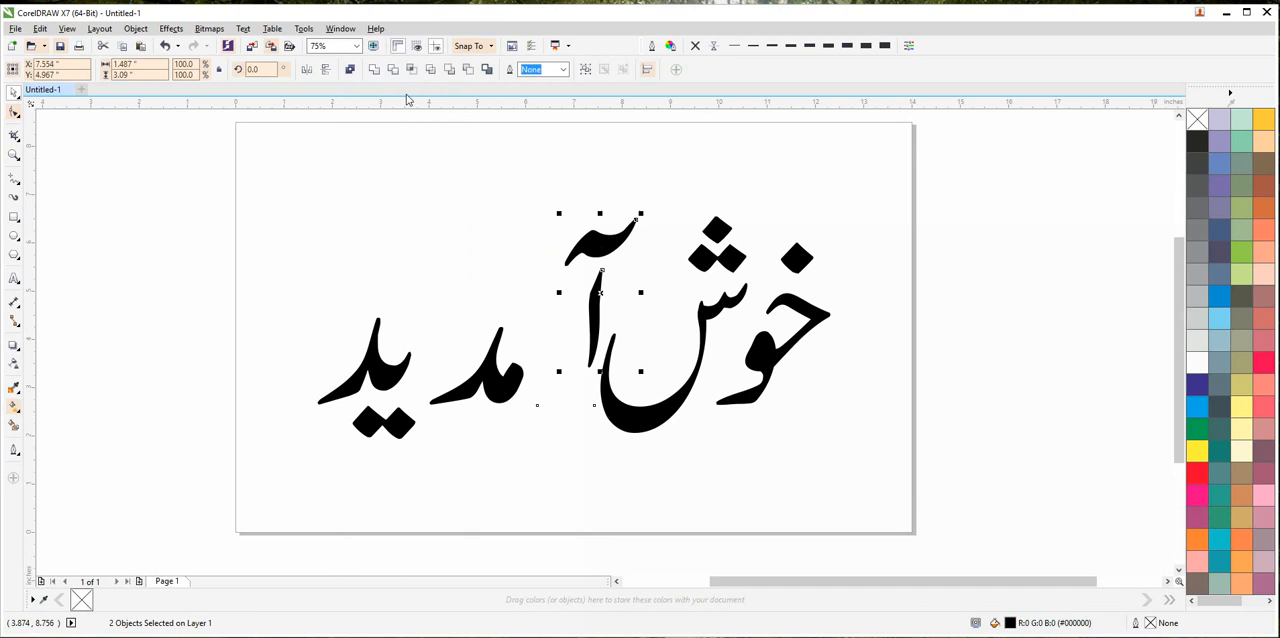
pyautogui.click(349, 69)
pyautogui.click(451, 208)
# Move مد up beside the آ and place ید with its dots directly beneath it.
pyautogui.moveTo(522, 375); pyautogui.dragTo(420, 285)
pyautogui.moveTo(484, 186); pyautogui.dragTo(257, 486)
pyautogui.moveTo(385, 368); pyautogui.dragTo(522, 374)
# Nudge the letters and dots of خوش slightly to balance their spacing with the stacked letters.
pyautogui.moveTo(761, 376); pyautogui.dragTo(753, 401)
pyautogui.click(832, 276)
pyautogui.moveTo(727, 298); pyautogui.dragTo(779, 305)
pyautogui.click(840, 428)
# Select all the rearranged letters and combine them into a single curve.
pyautogui.moveTo(855, 172); pyautogui.dragTo(405, 479)
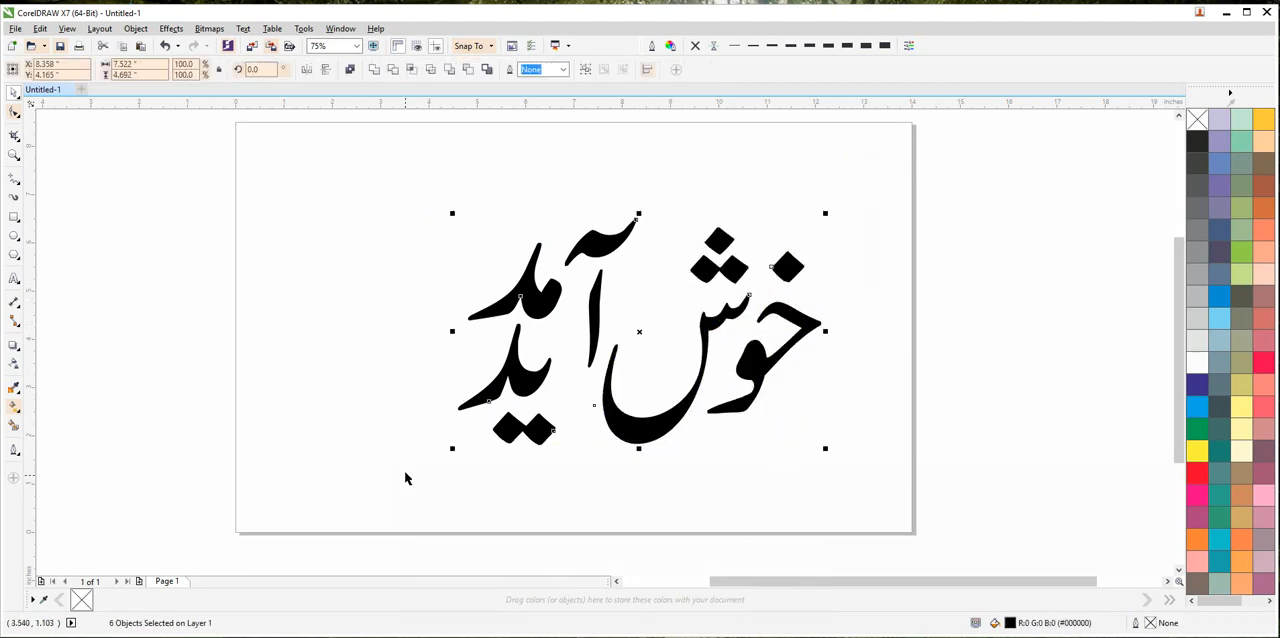
pyautogui.click(353, 69)
pyautogui.click(397, 177)
pyautogui.click(715, 405)
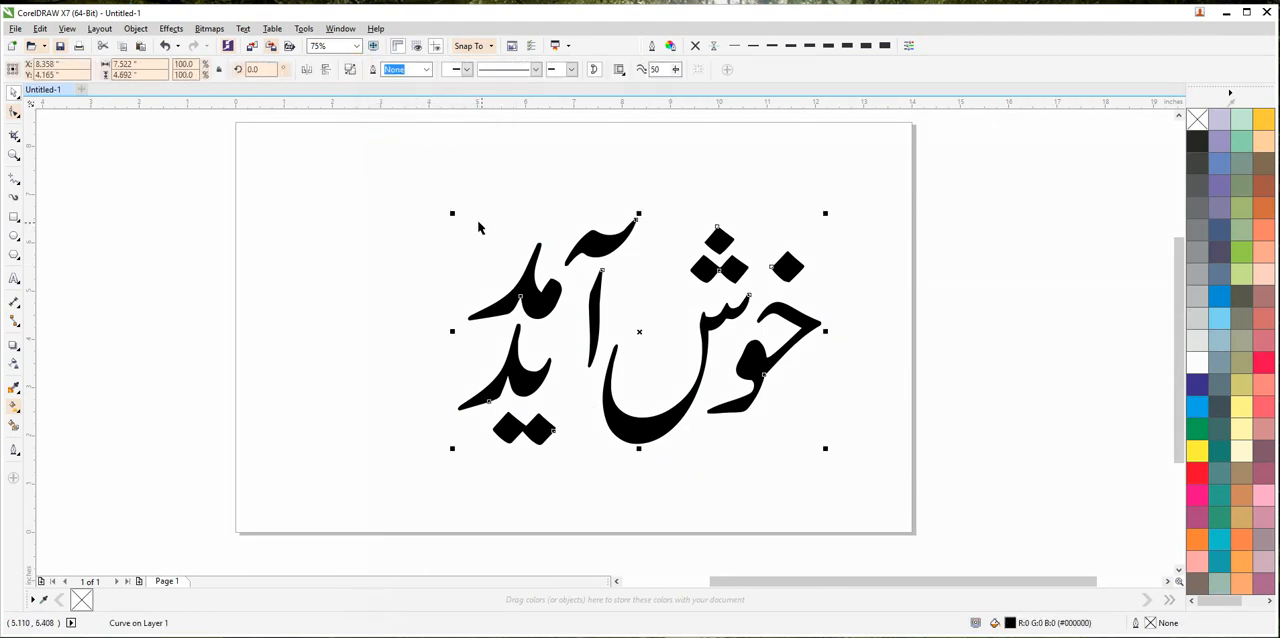
# Enlarge the combined lettering proportionally to about 10.52 by 6.56 inches and centre it on the page.
pyautogui.moveTo(451, 211); pyautogui.dragTo(297, 179)
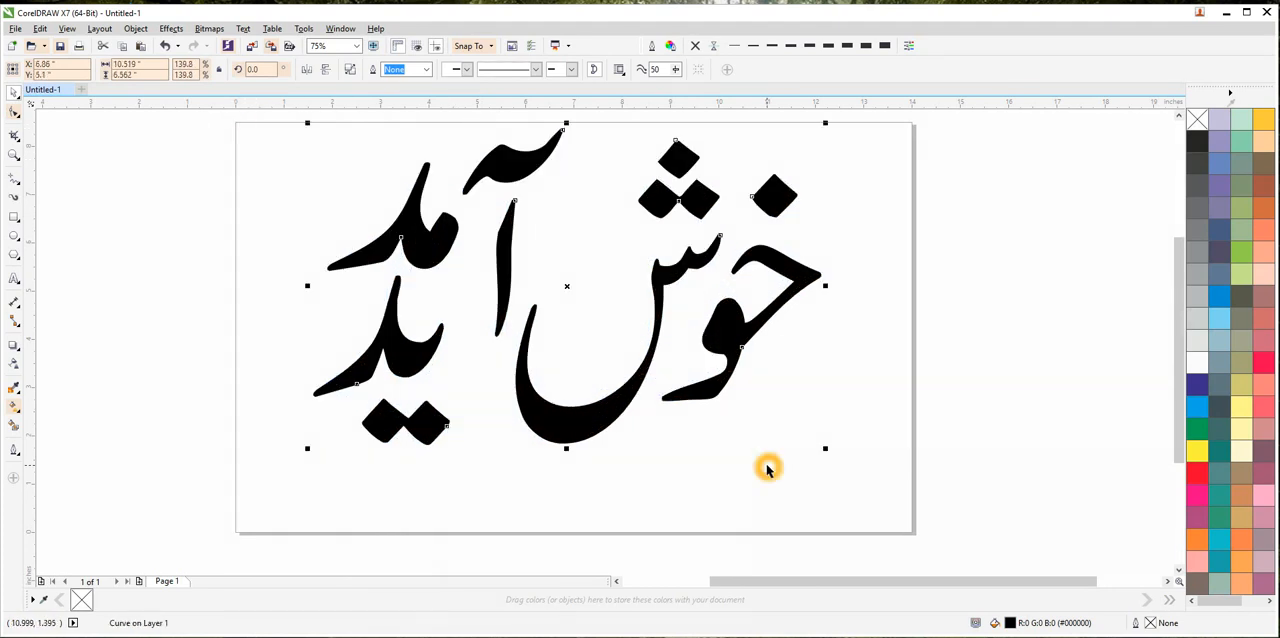
pyautogui.press('p')
pyautogui.click(832, 519)
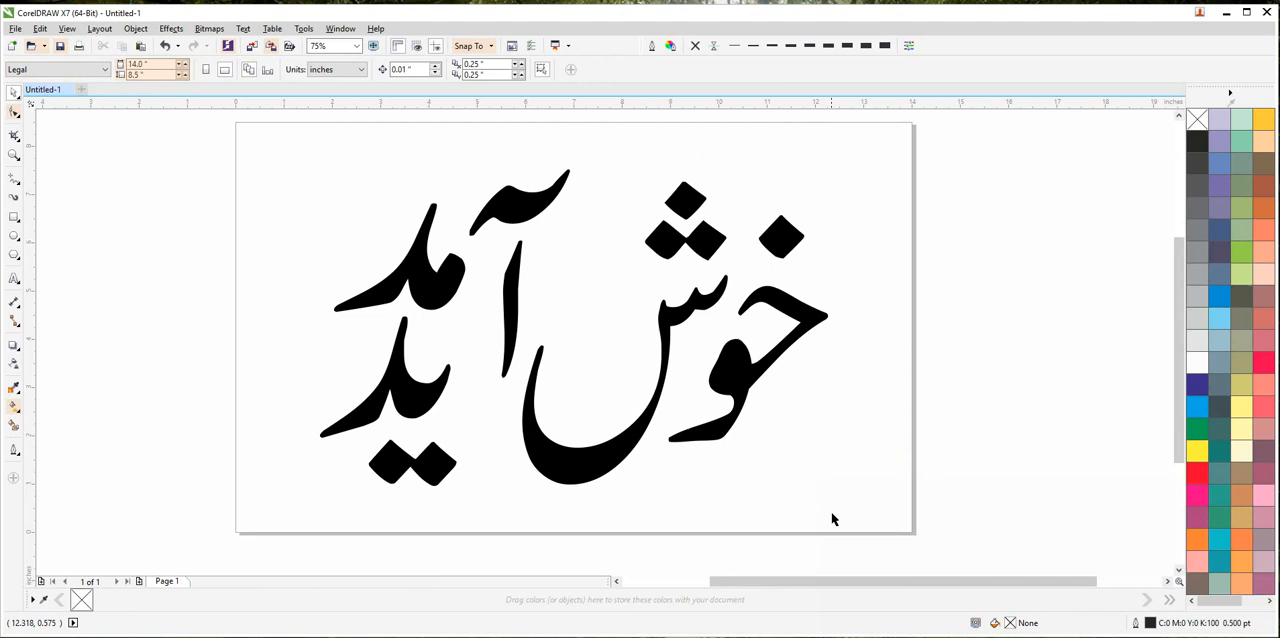
# Fill the combined lettering with red (C0 M100 Y100 K0).
pyautogui.click(587, 458)
pyautogui.click(1199, 482)
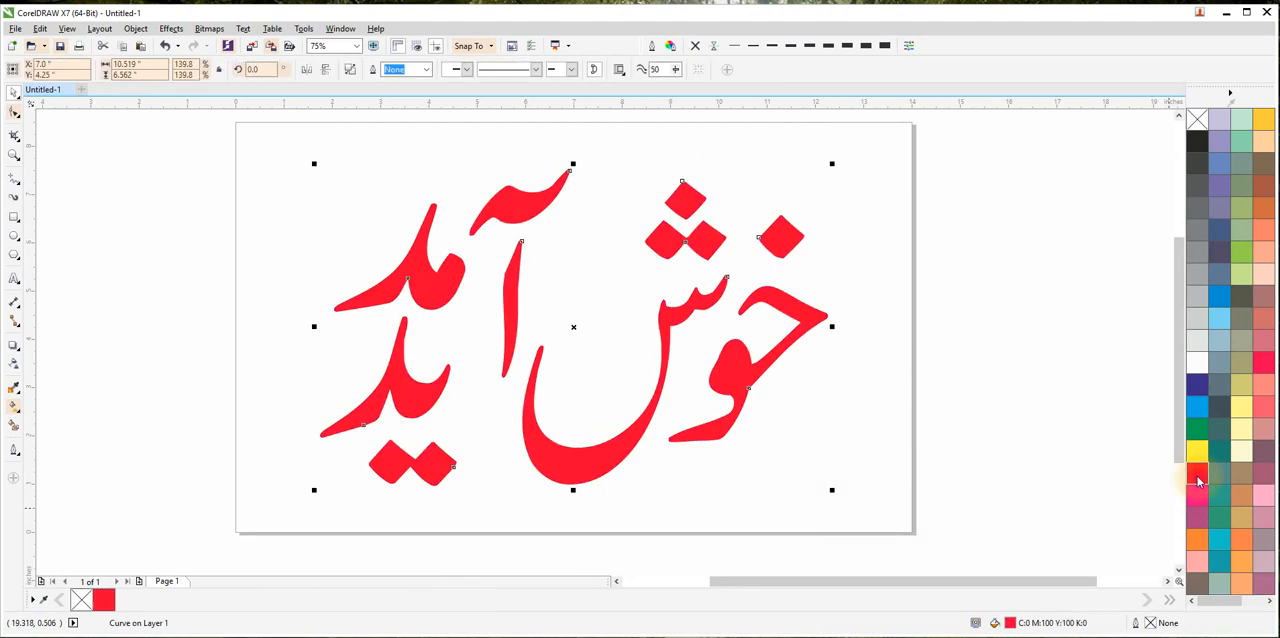
pyautogui.click(934, 398)
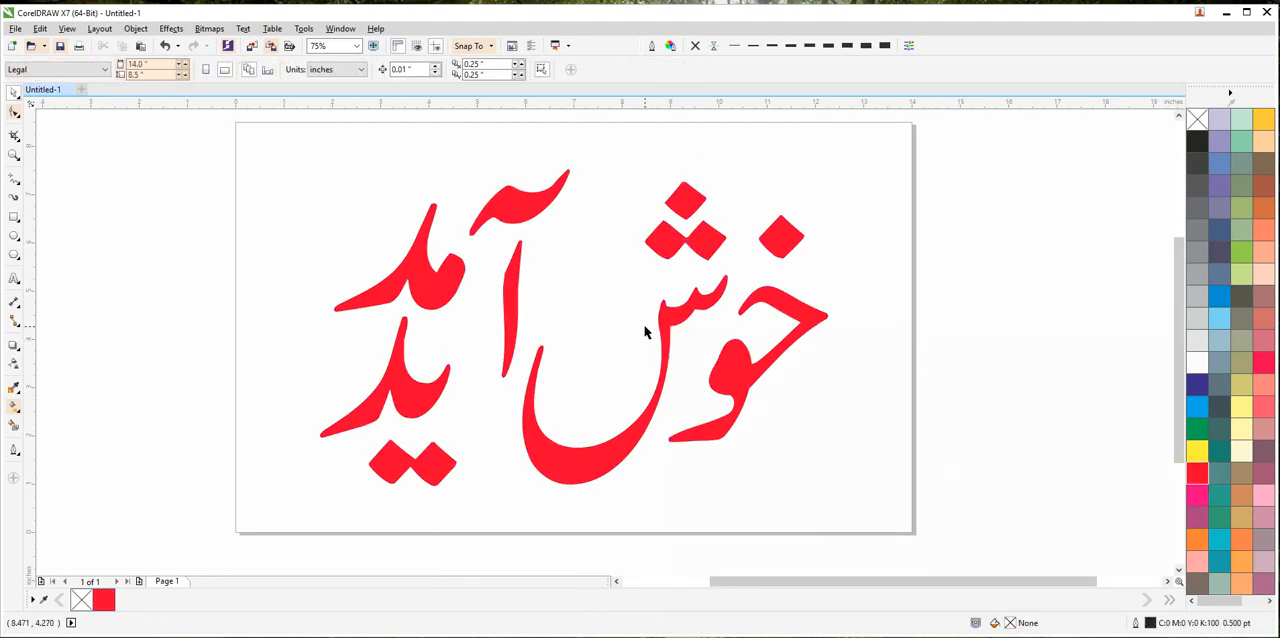
pyautogui.scroll(-2, 646, 330)
pyautogui.scroll(2, 648, 335)
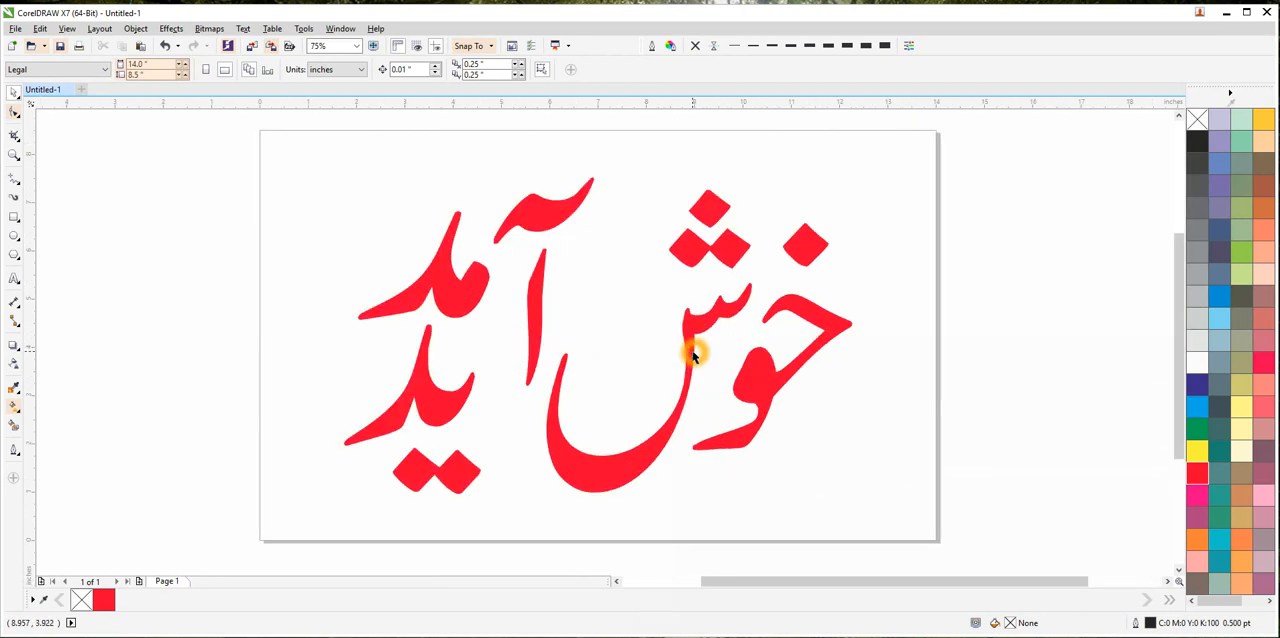
pyautogui.moveTo(598, 353); pyautogui.dragTo(614, 354)
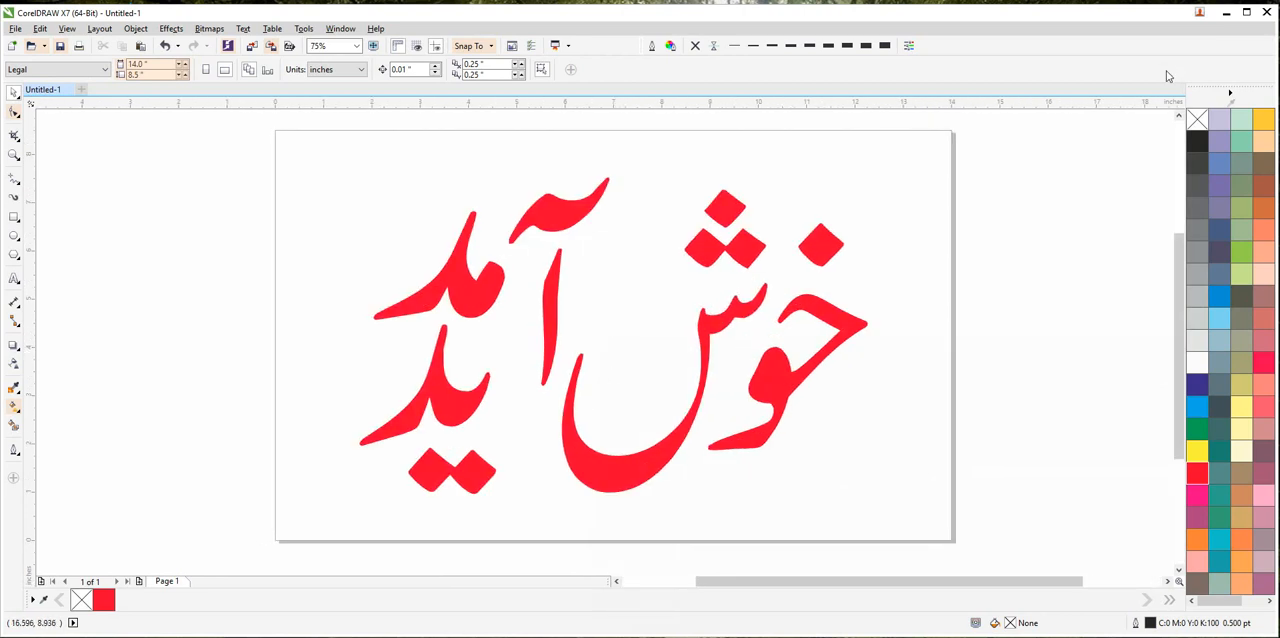
# Switch to InPage, start exporting the selected text box as a picture, and choose the Desktop as the destination.
pyautogui.click(1227, 14)
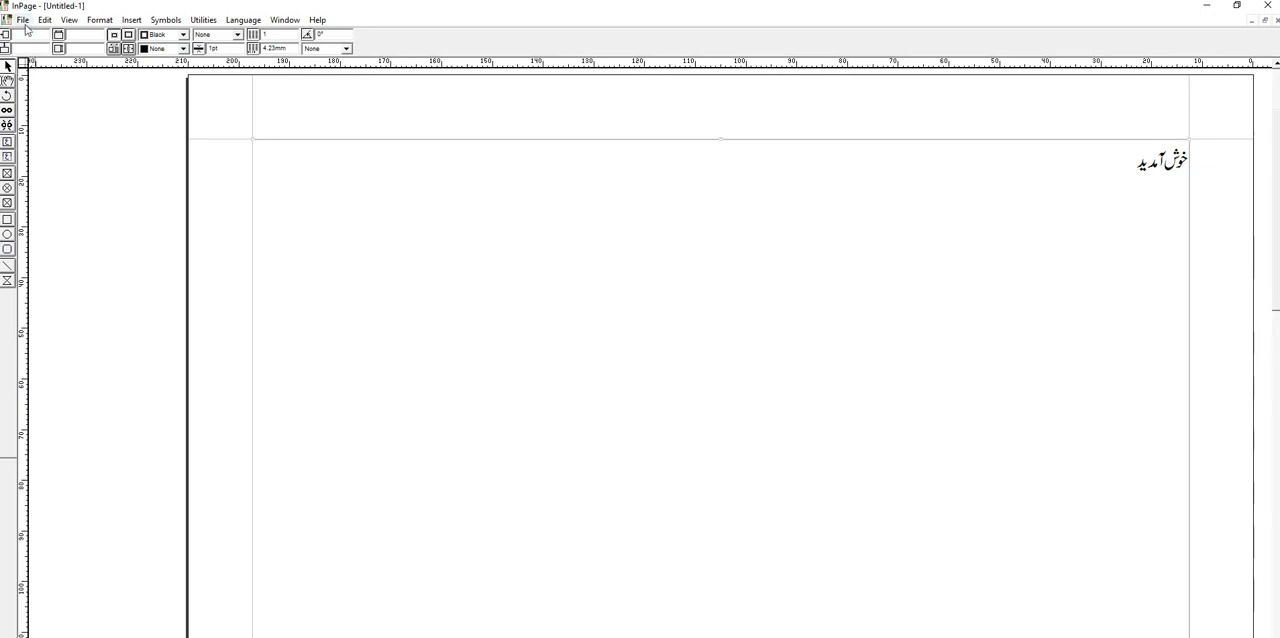
pyautogui.click(22, 20)
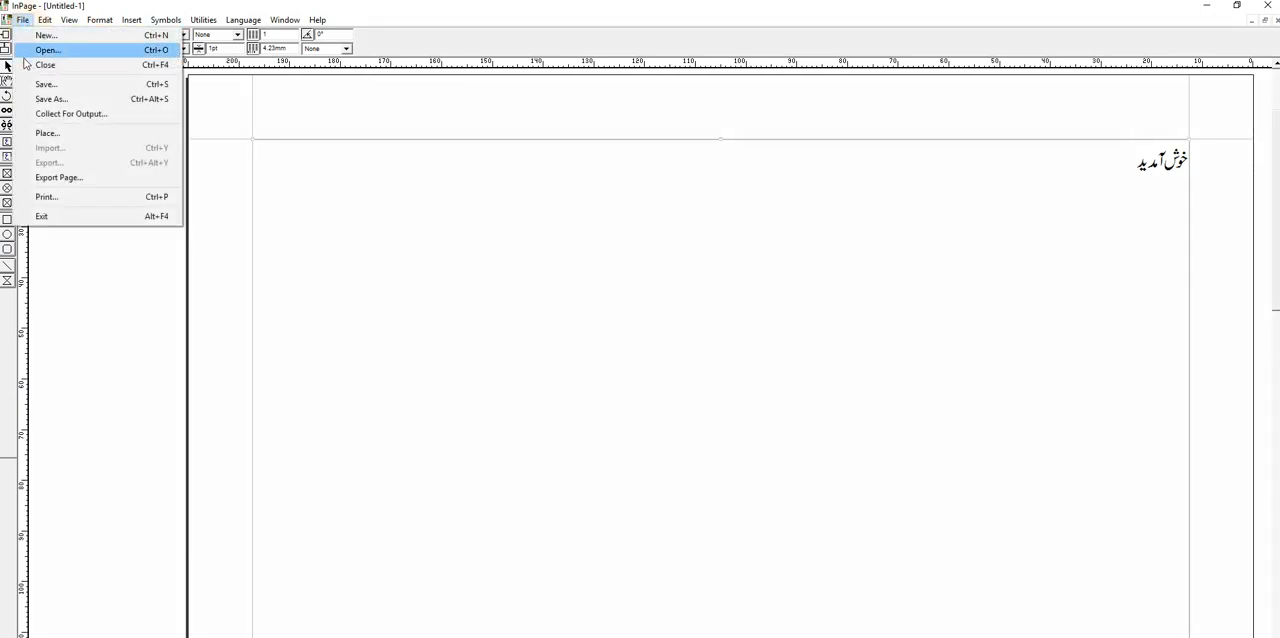
pyautogui.click(58, 178)
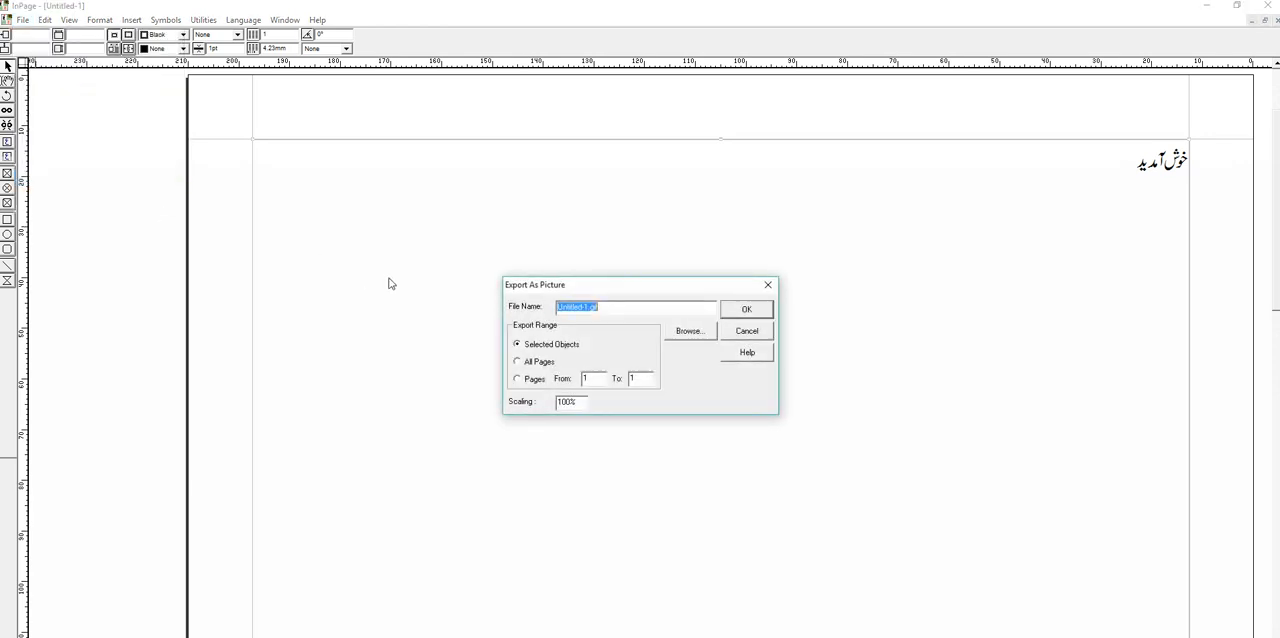
pyautogui.click(686, 331)
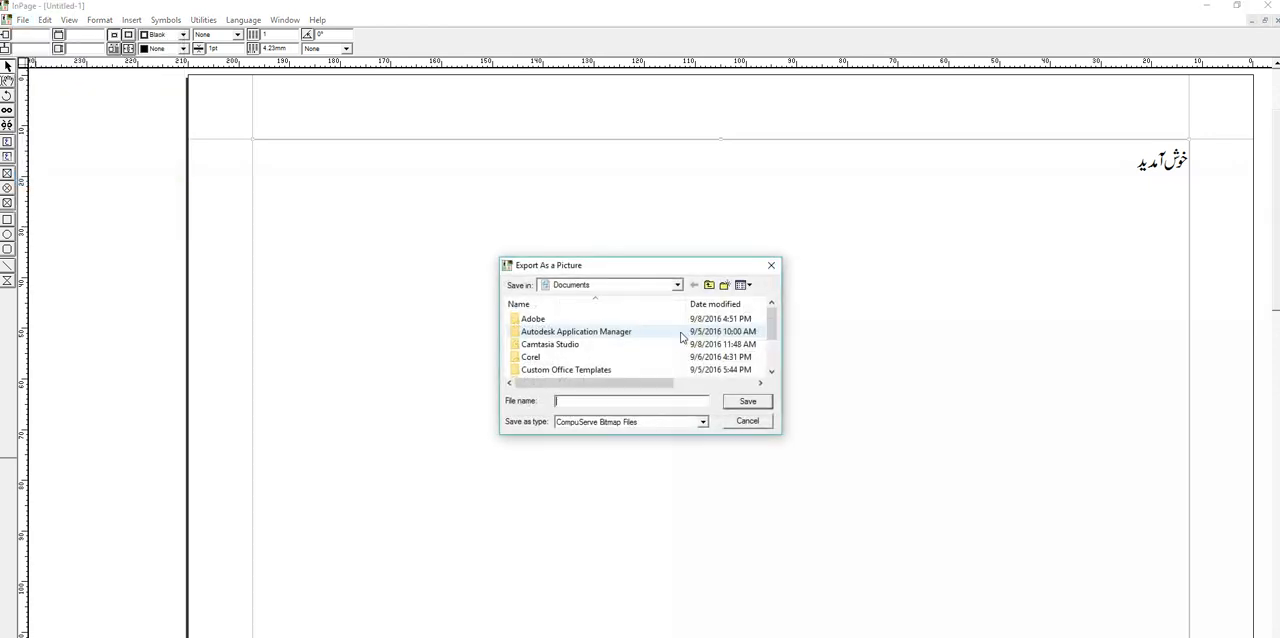
pyautogui.click(567, 287)
pyautogui.click(565, 298)
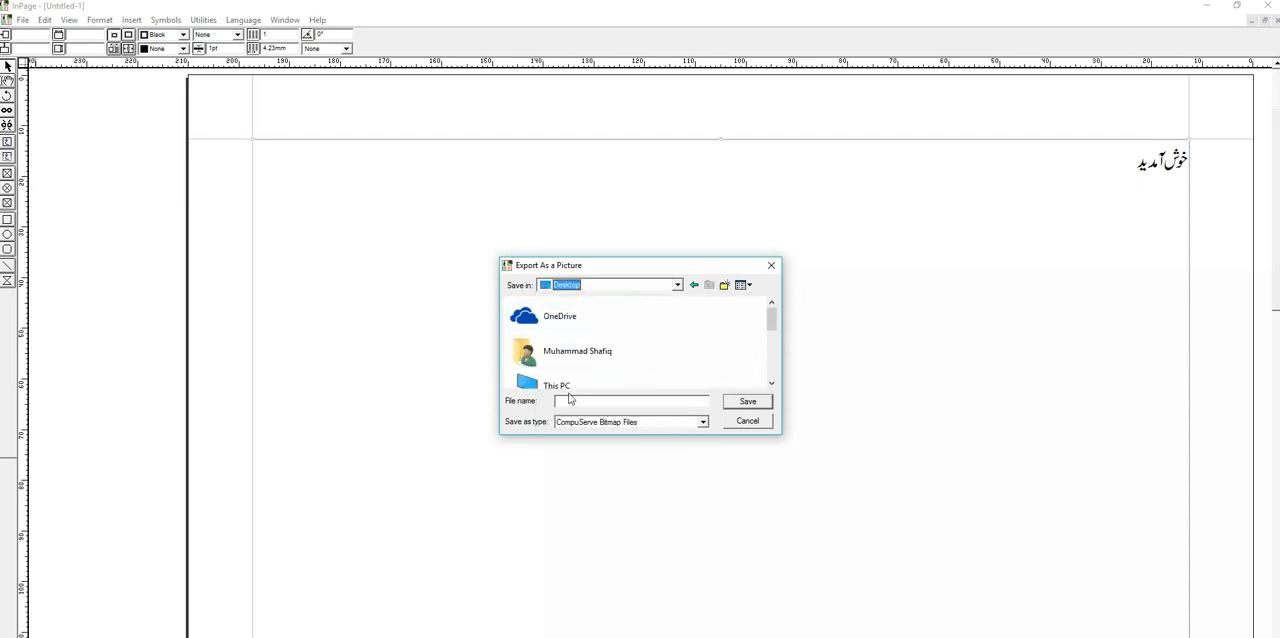
# Name the picture welcome, set its format to Encapsulated PostScript Files, and save it to the Desktop.
pyautogui.click(566, 401)
pyautogui.click(594, 421)
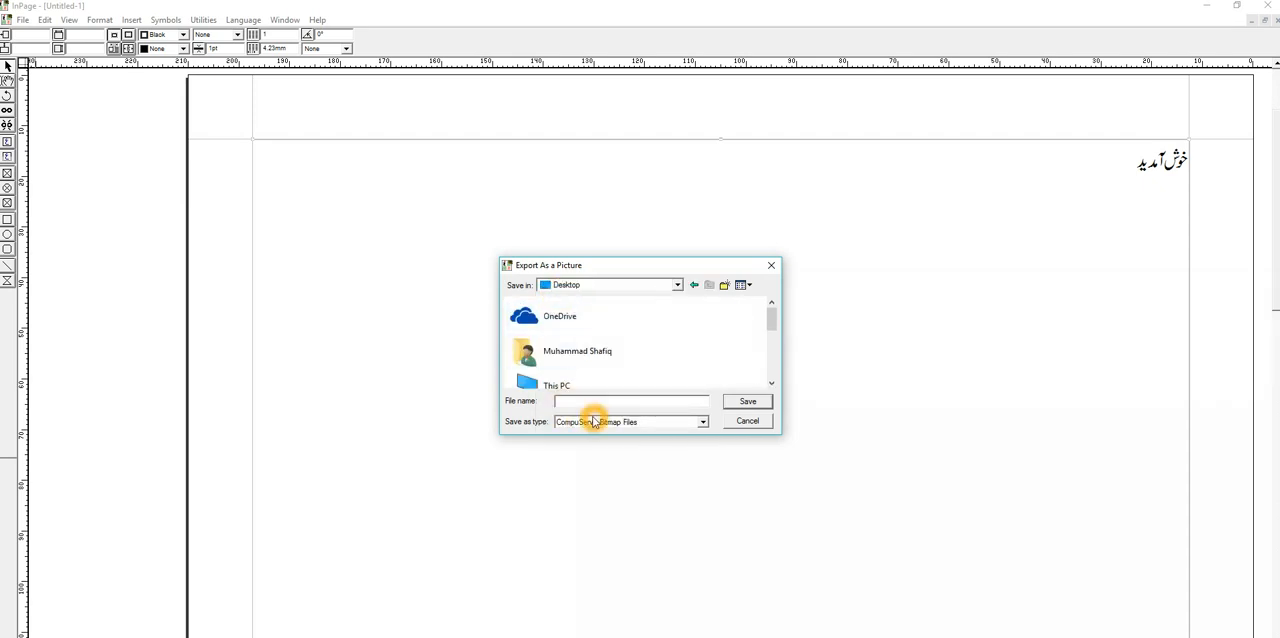
pyautogui.write('wel')
pyautogui.click(594, 421)
pyautogui.click(618, 424)
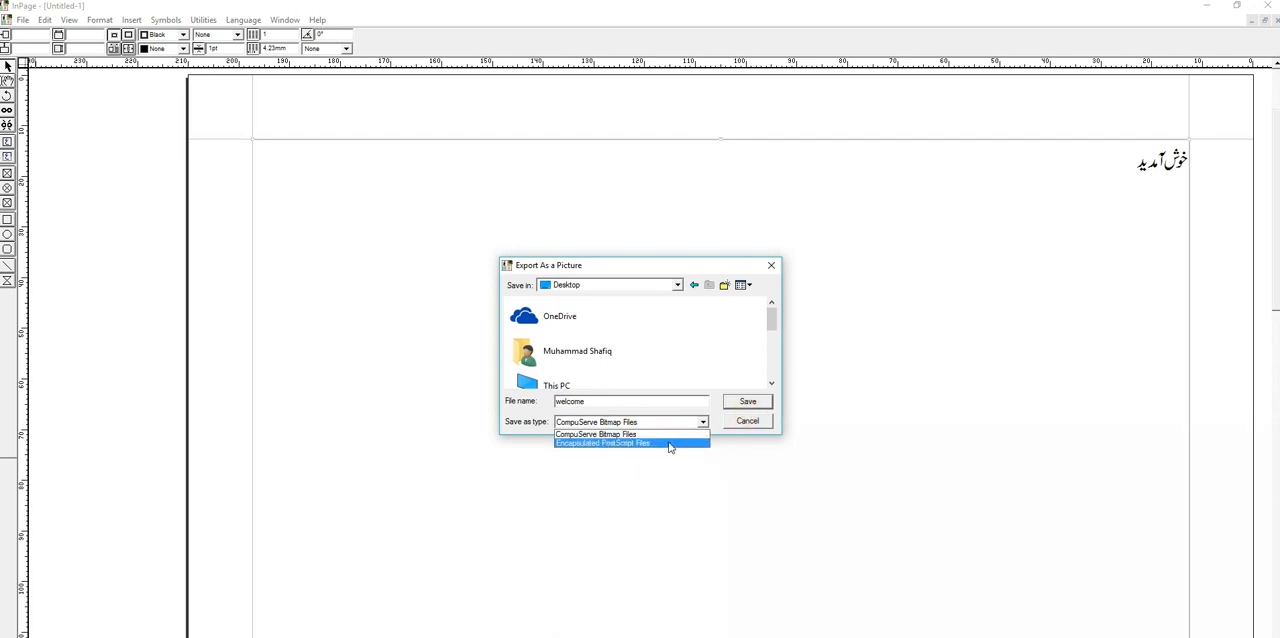
pyautogui.click(662, 444)
pyautogui.click(742, 405)
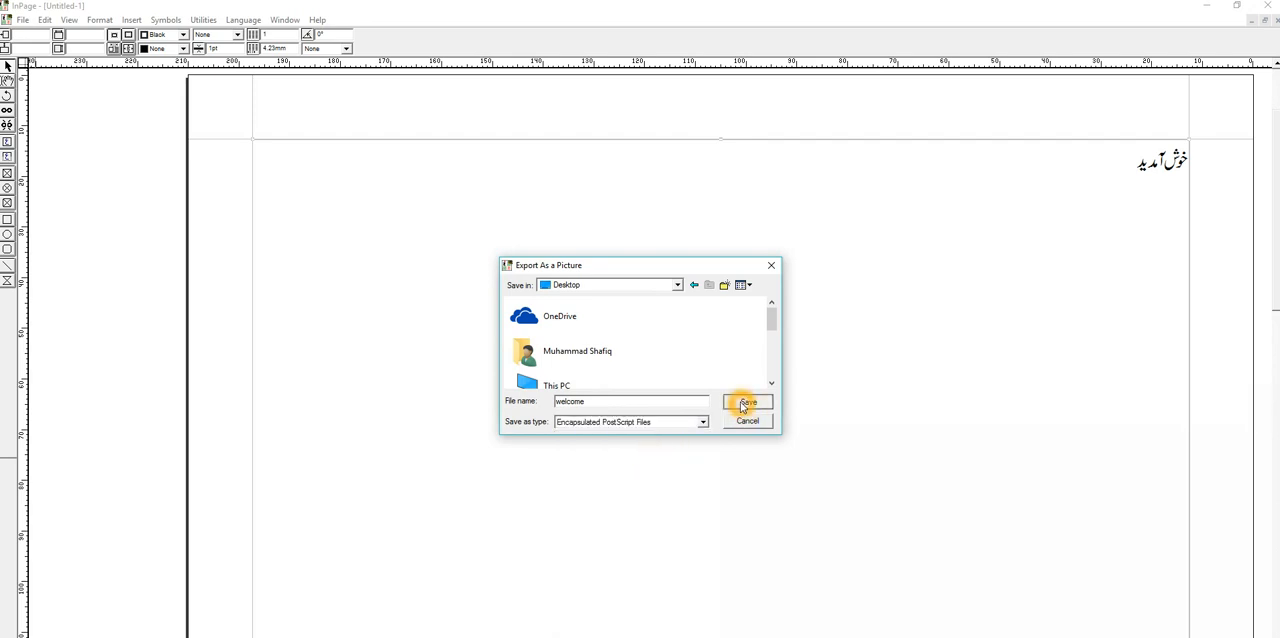
pyautogui.click(758, 311)
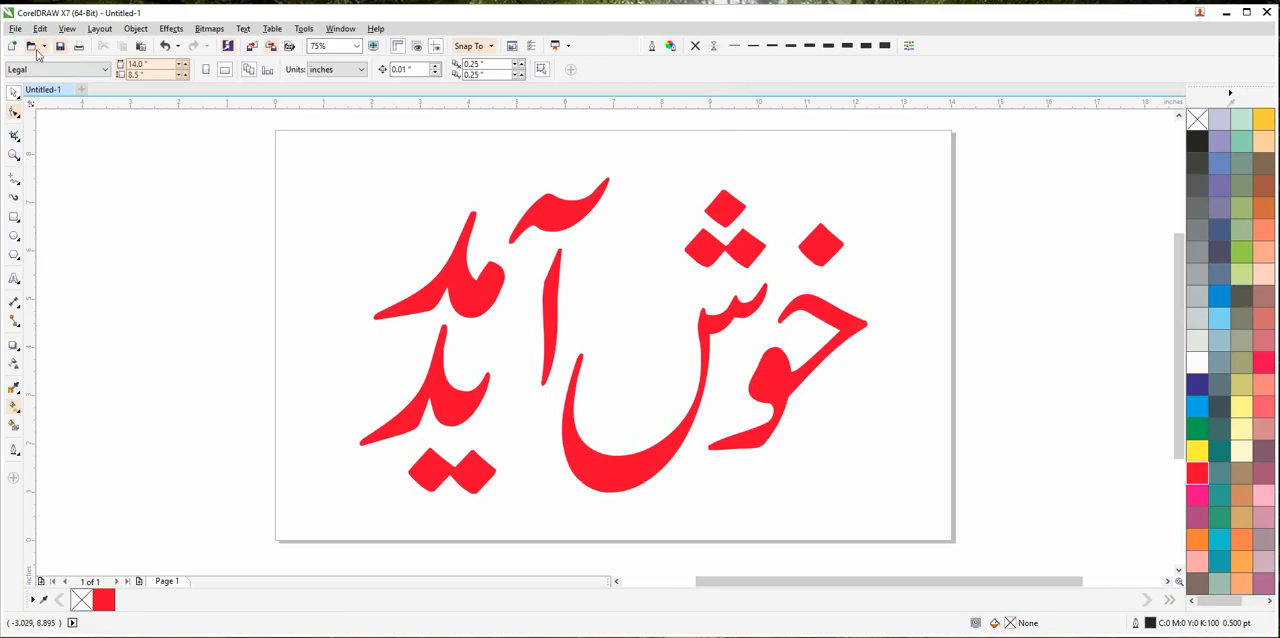
# Switch to CorelDRAW, start importing a file into the document, and browse to the Desktop folder.
pyautogui.rightClick(138, 164)
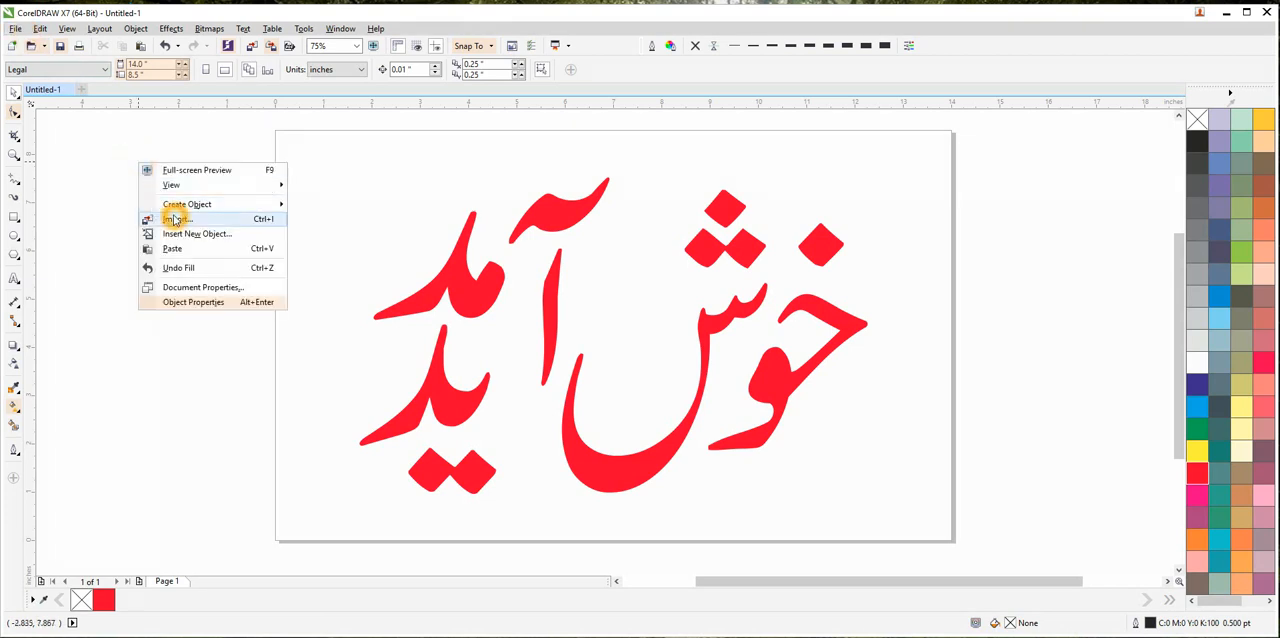
pyautogui.click(175, 220)
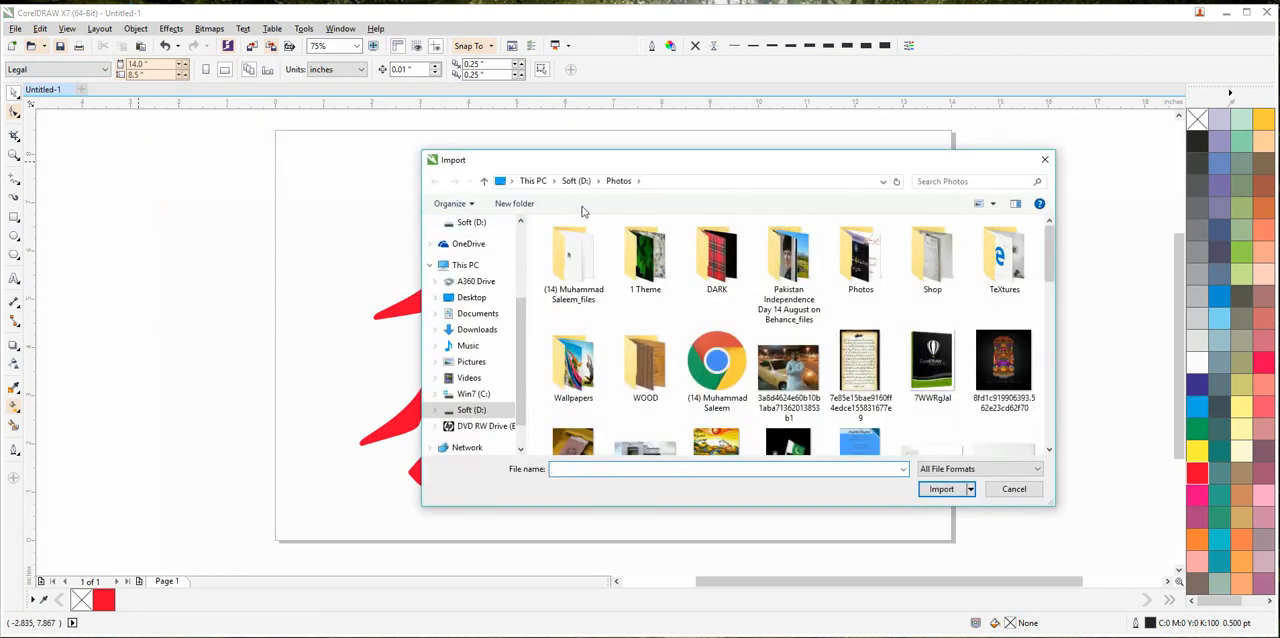
pyautogui.scroll(3, 466, 250)
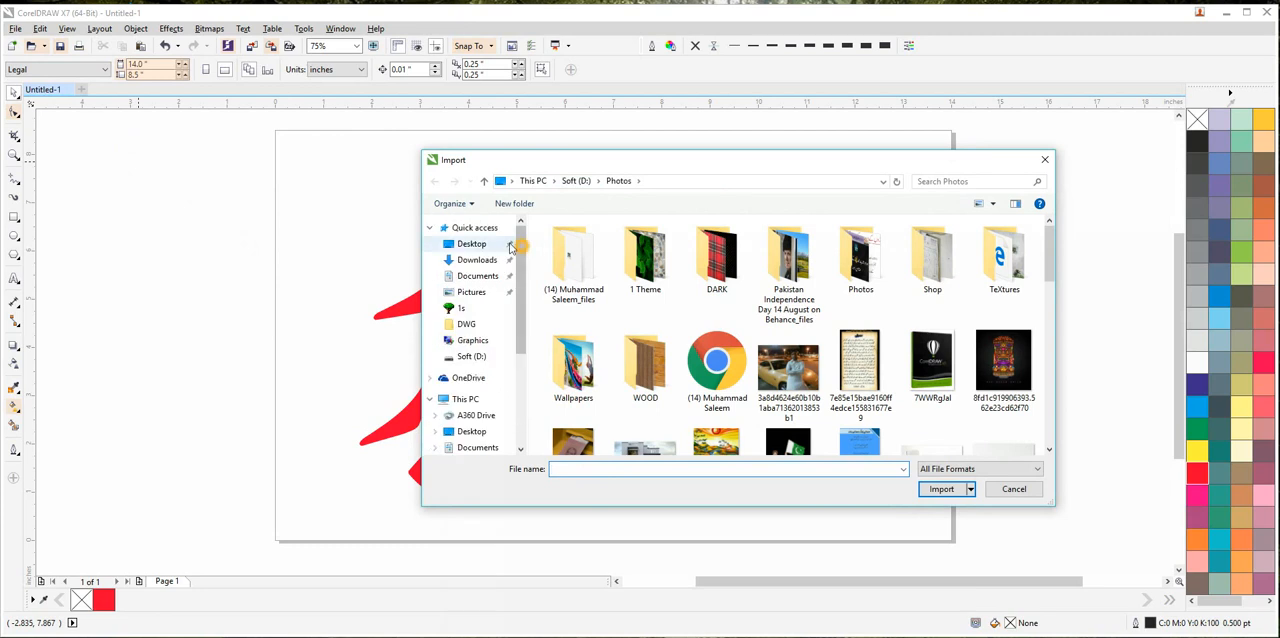
pyautogui.click(470, 246)
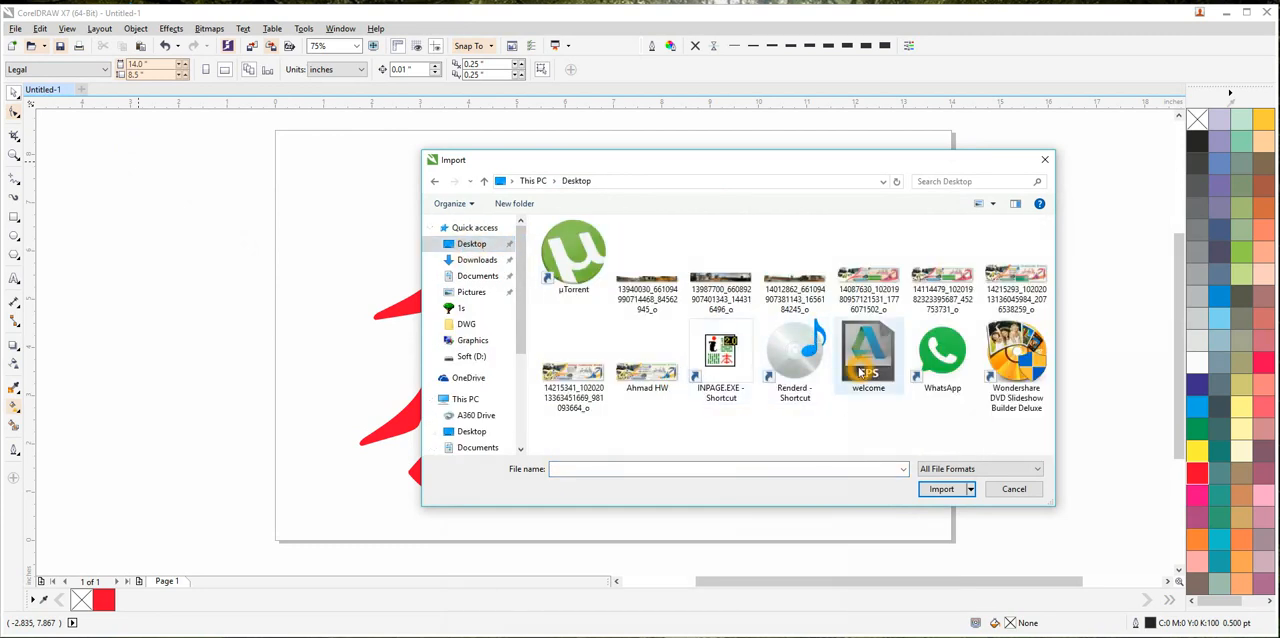
pyautogui.click(978, 468)
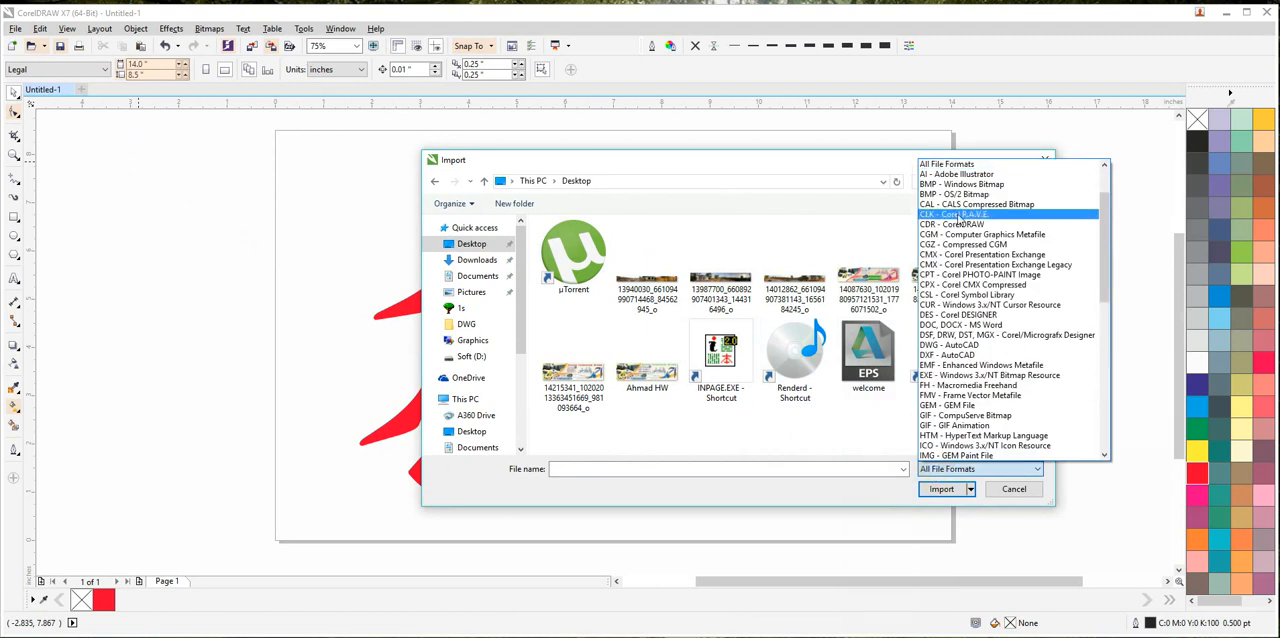
pyautogui.click(945, 165)
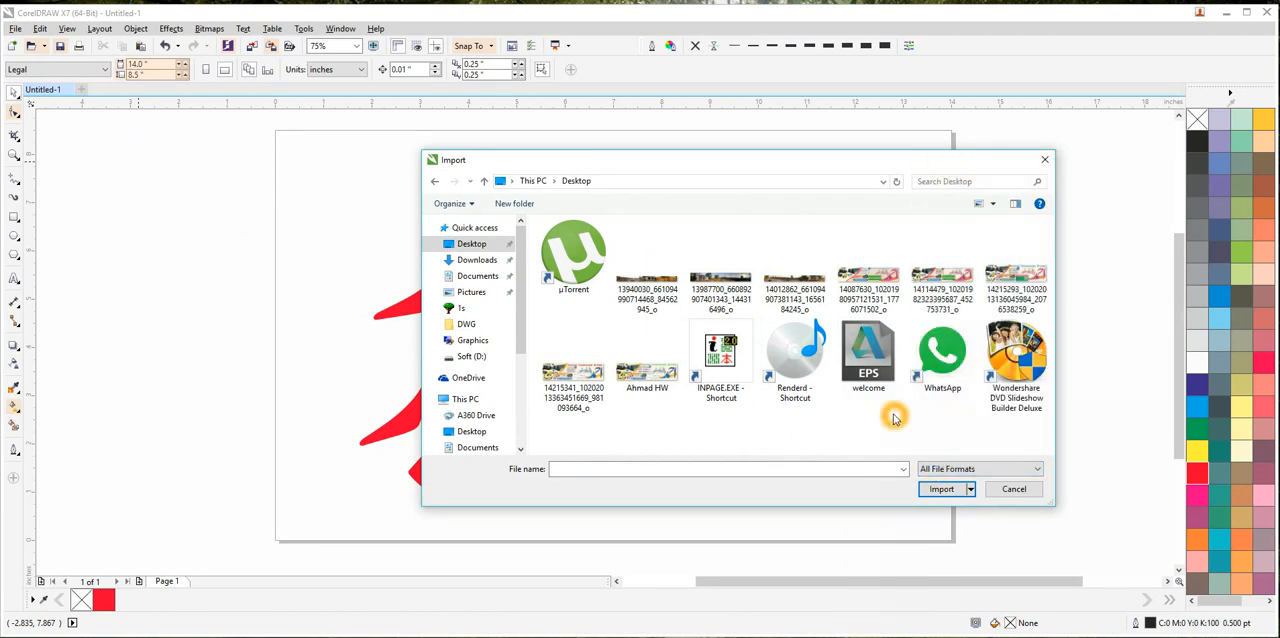
pyautogui.press('w')
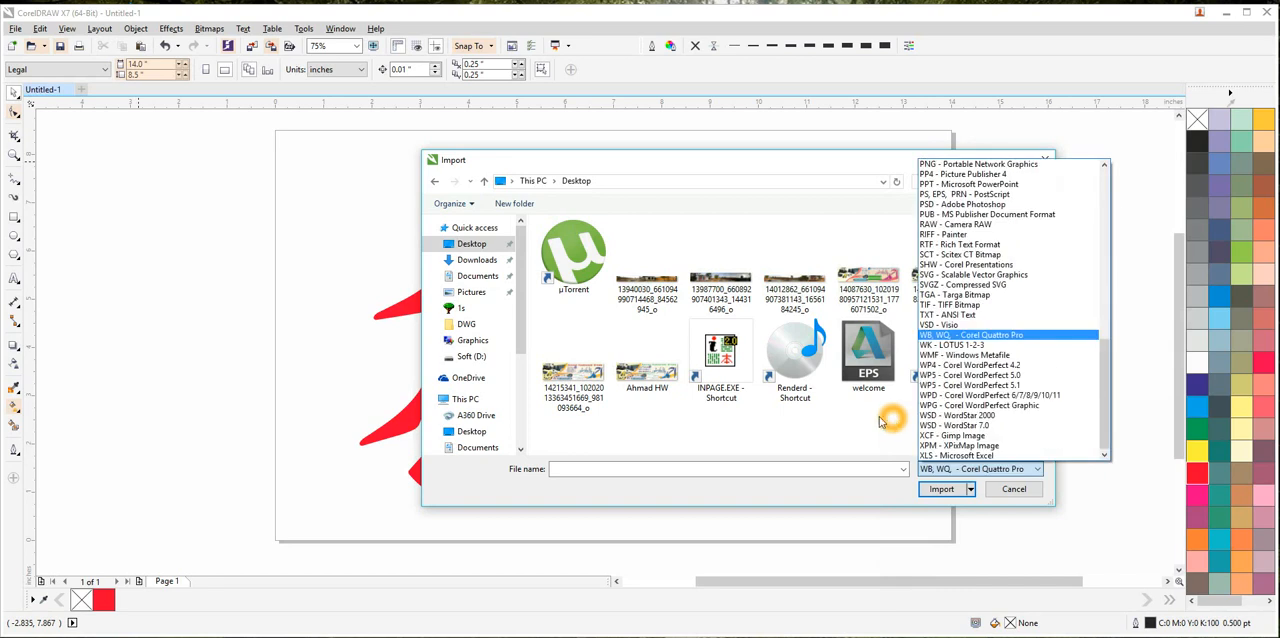
pyautogui.click(824, 425)
pyautogui.click(533, 181)
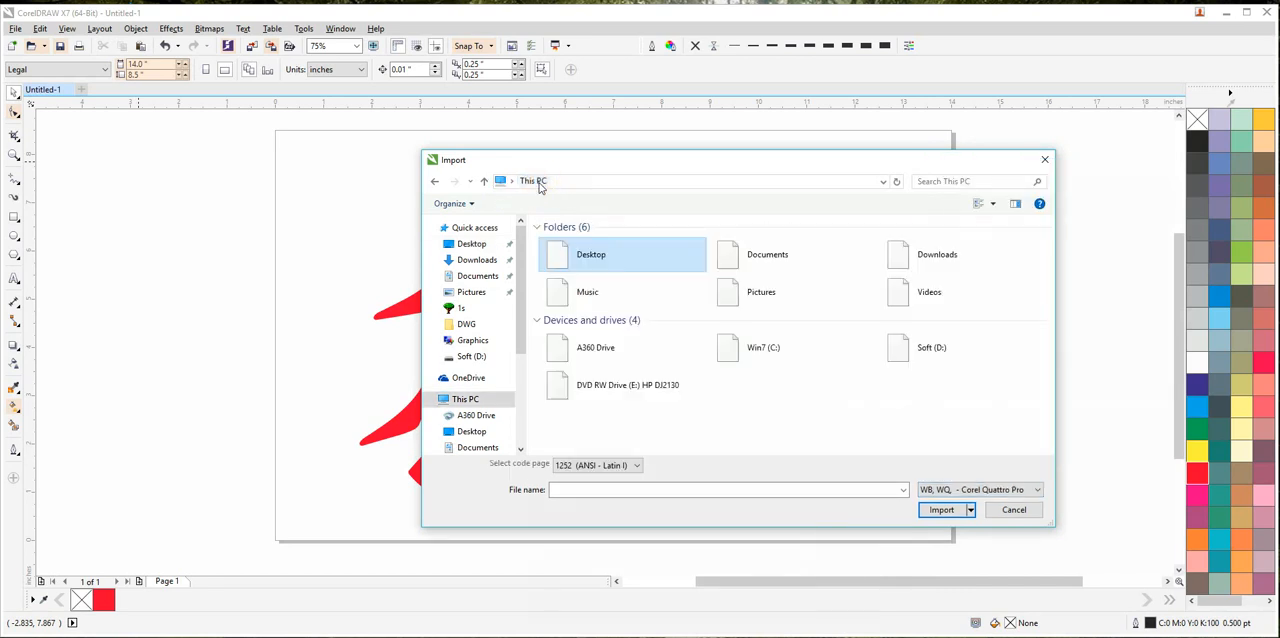
pyautogui.click(471, 244)
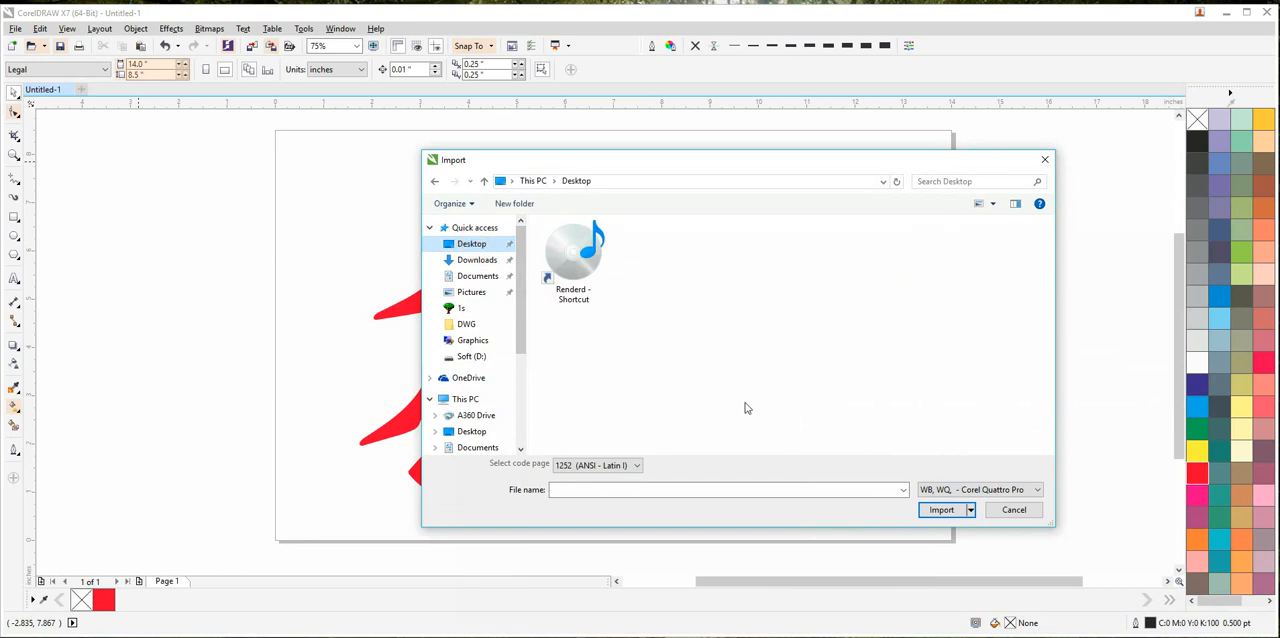
pyautogui.click(992, 490)
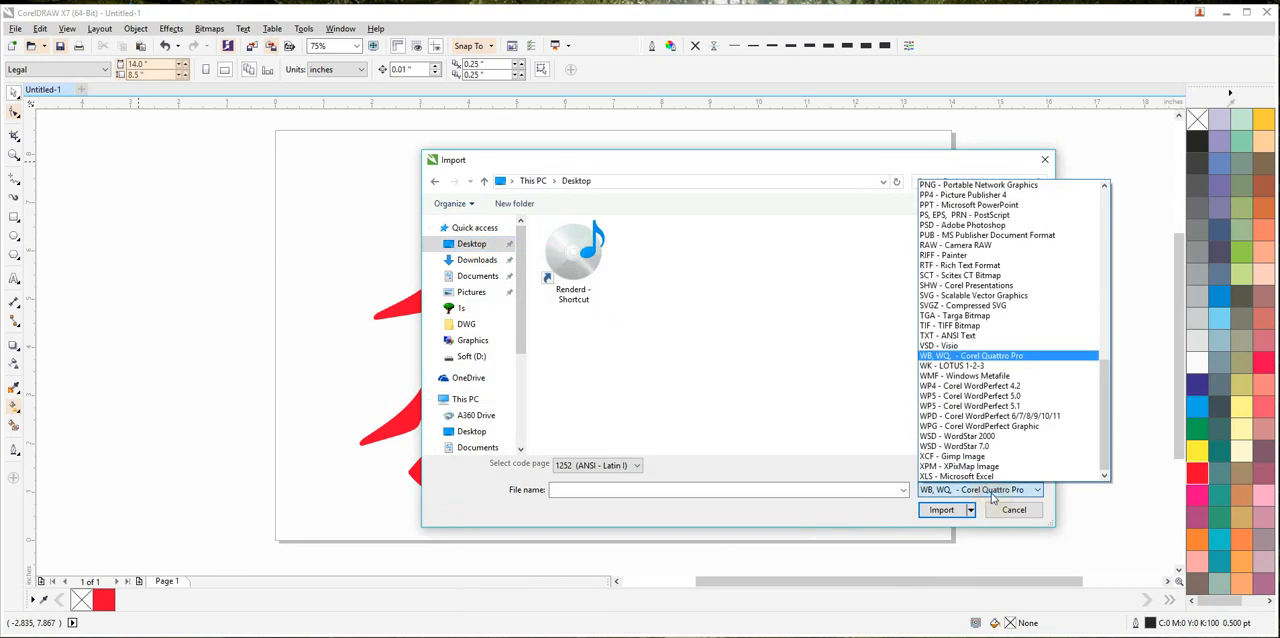
pyautogui.scroll(15, 965, 215)
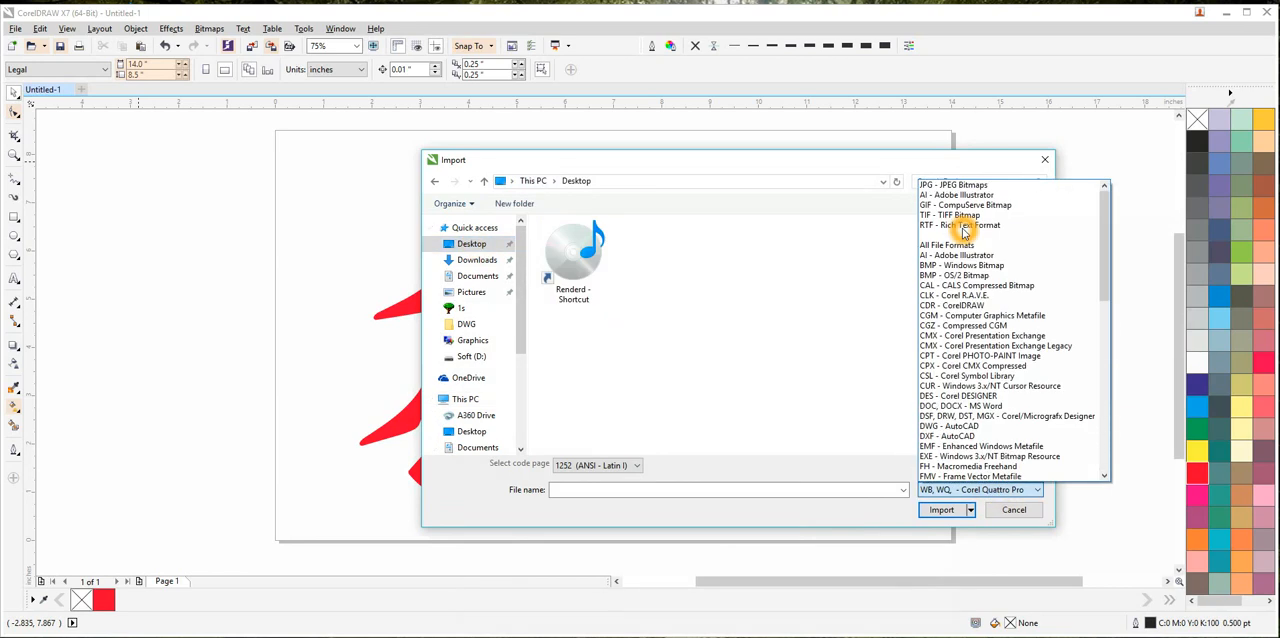
pyautogui.click(939, 245)
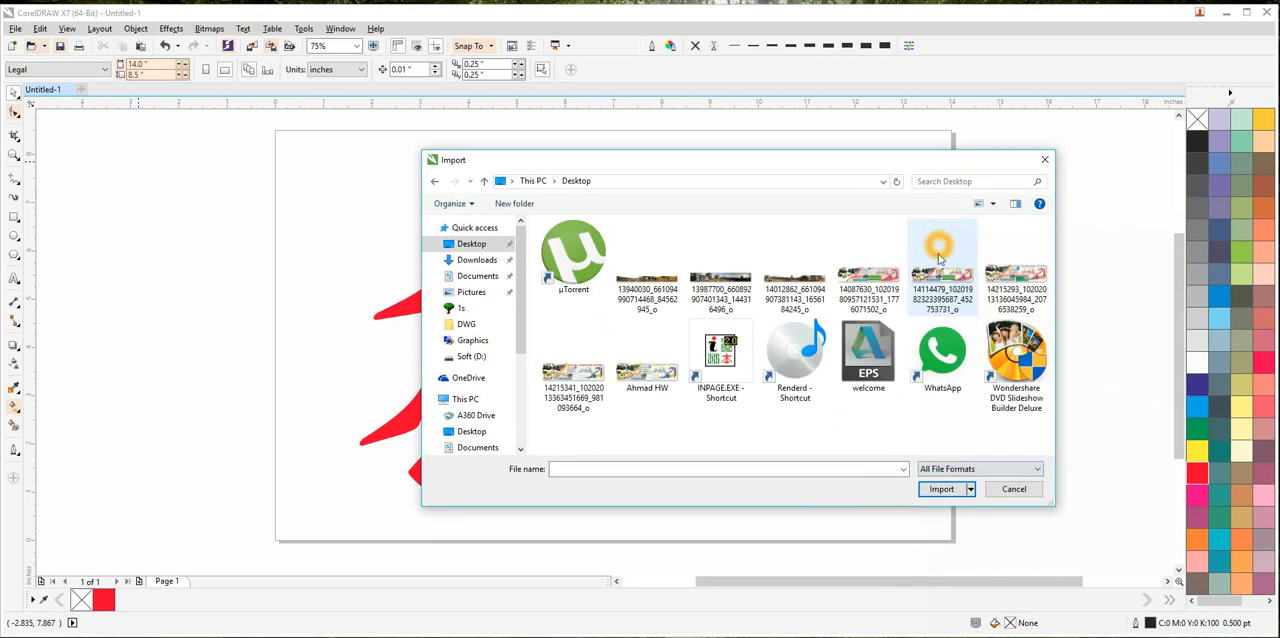
# Import welcome.eps as editable with its text as curves, and place it just outside the page's right edge.
pyautogui.click(868, 367)
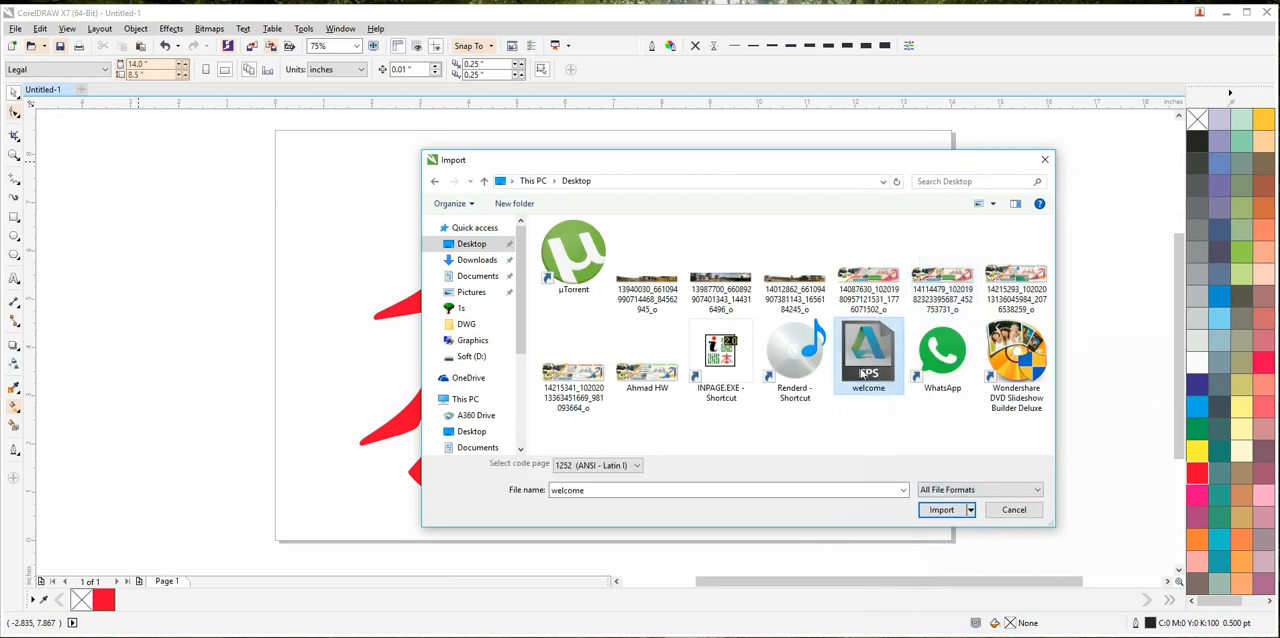
pyautogui.click(938, 510)
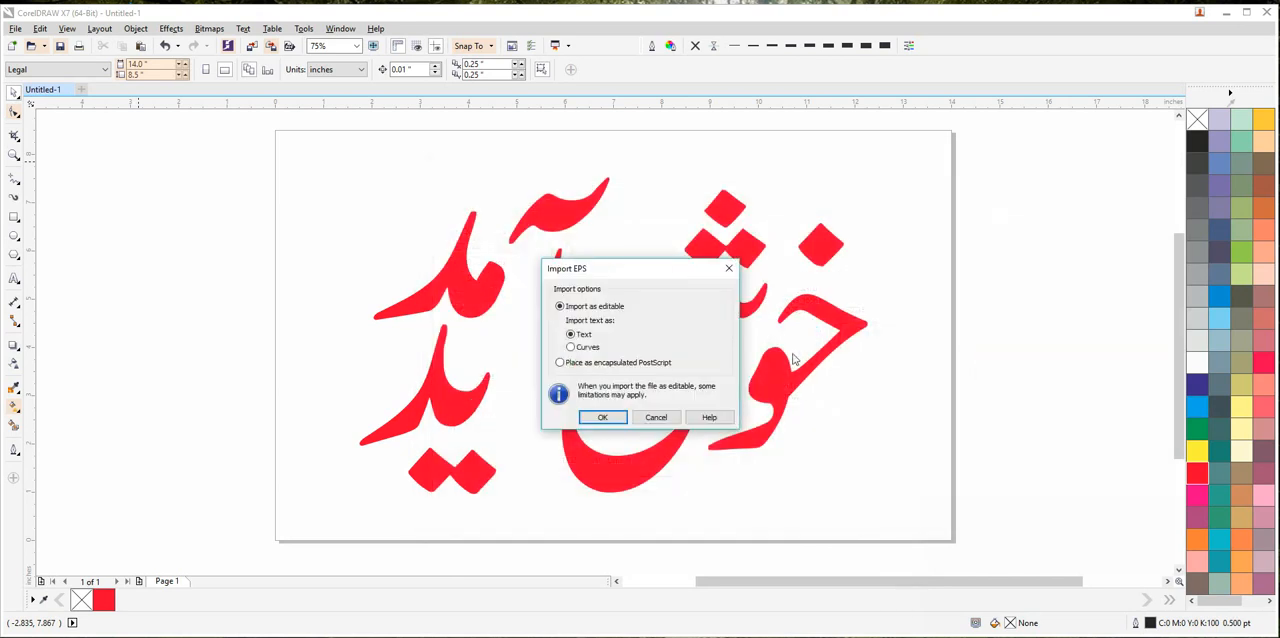
pyautogui.click(571, 347)
pyautogui.click(603, 418)
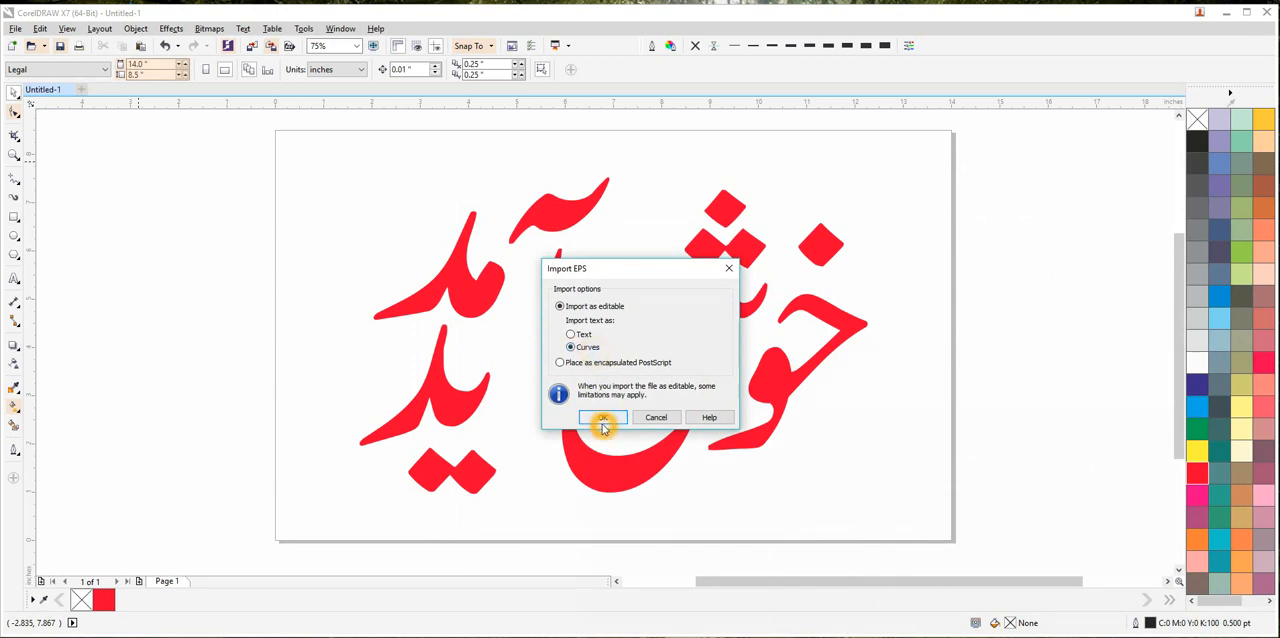
pyautogui.click(992, 191)
# Ungroup the imported black lettering into separate letter shapes.
pyautogui.scroll(-4, 1000, 287)
pyautogui.scroll(8, 1001, 289)
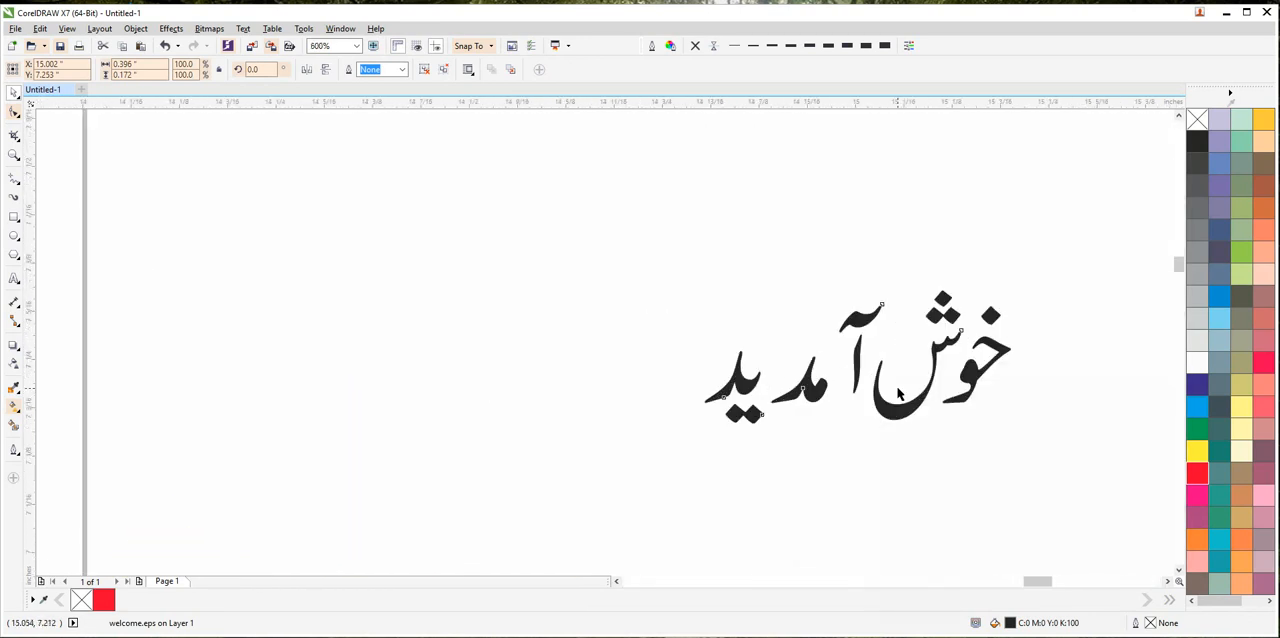
pyautogui.scroll(5, 898, 390)
pyautogui.scroll(-2, 898, 352)
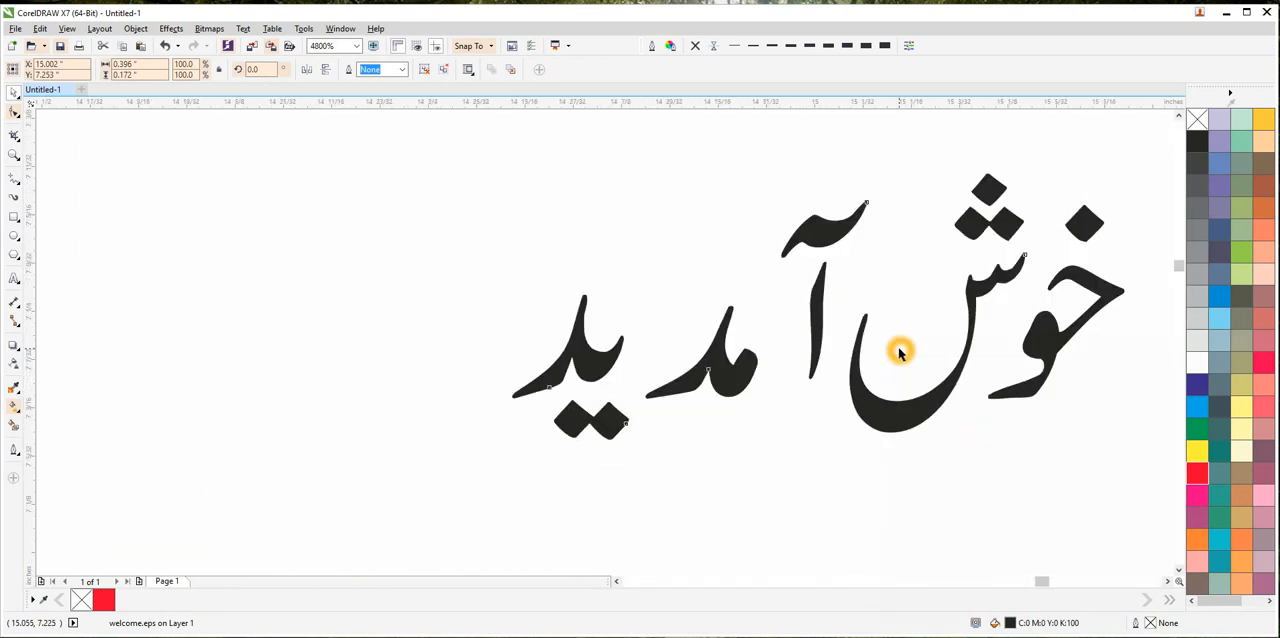
pyautogui.click(424, 69)
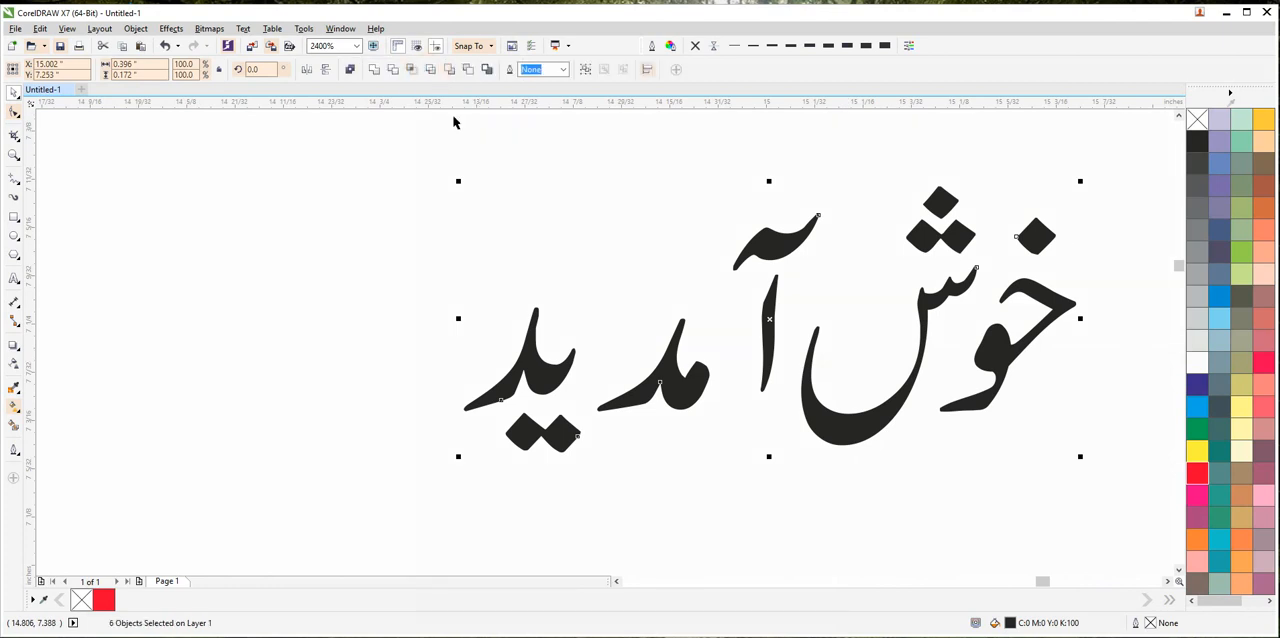
pyautogui.click(720, 286)
# Rearrange the imported letter shapes, stacking مد above ید beside the alef of خوش آمدید.
pyautogui.click(772, 338)
pyautogui.moveTo(768, 365); pyautogui.dragTo(804, 305)
pyautogui.moveTo(706, 386); pyautogui.dragTo(572, 270)
pyautogui.moveTo(637, 186); pyautogui.dragTo(409, 514)
pyautogui.moveTo(527, 385); pyautogui.dragTo(703, 394)
pyautogui.click(619, 432)
# Select all the small imported black letters beside the page and delete them.
pyautogui.scroll(-2, 619, 433)
pyautogui.moveTo(619, 437); pyautogui.dragTo(730, 416)
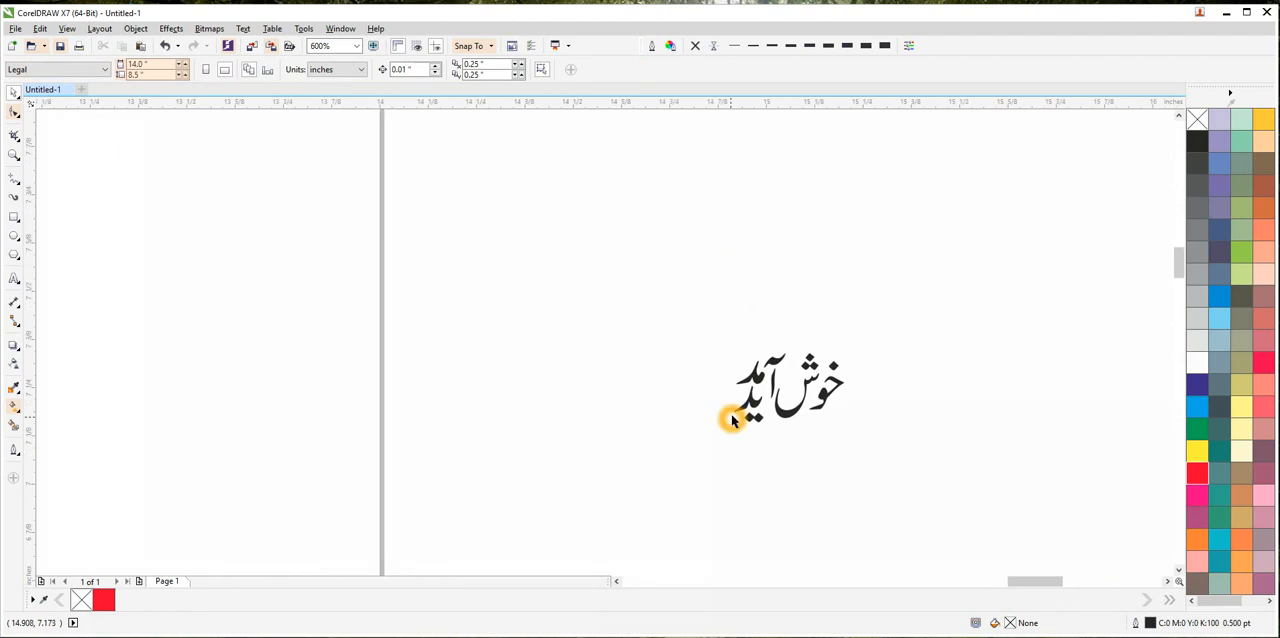
pyautogui.scroll(-3, 790, 455)
pyautogui.moveTo(837, 363); pyautogui.dragTo(797, 360)
pyautogui.press('Delete')
# Fill the large combined lettering on the page with green (C100 M0 Y100 K0).
pyautogui.scroll(-2, 717, 474)
pyautogui.scroll(2, 773, 380)
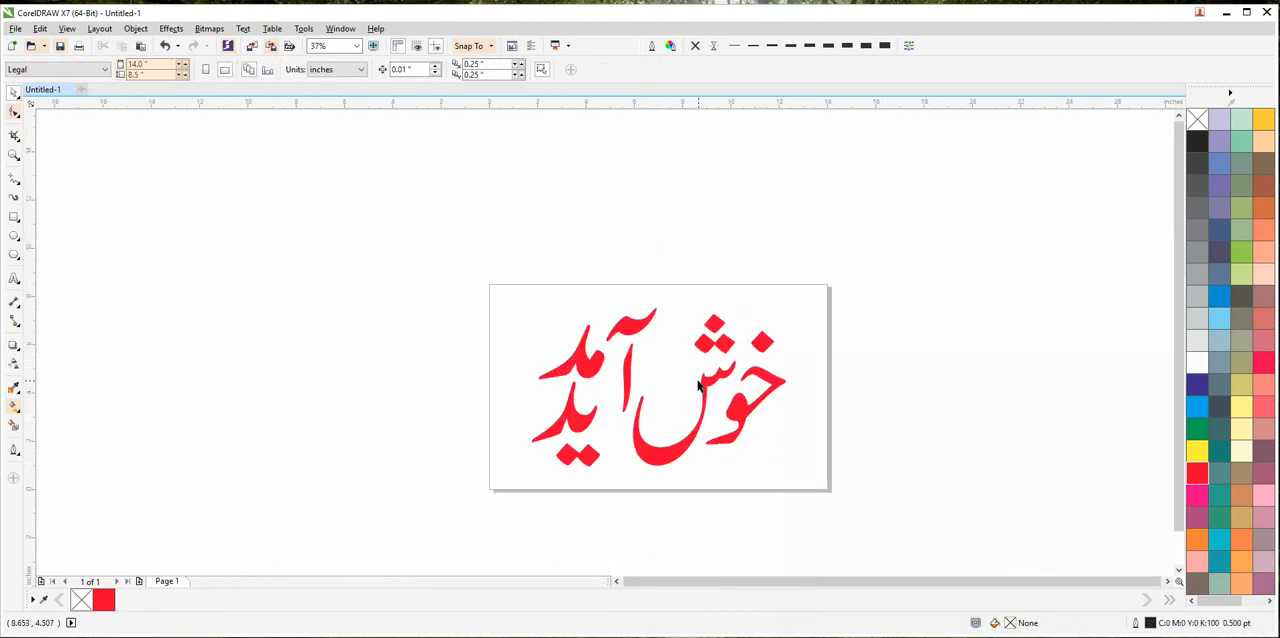
pyautogui.moveTo(678, 420); pyautogui.dragTo(716, 374)
pyautogui.scroll(1, 700, 394)
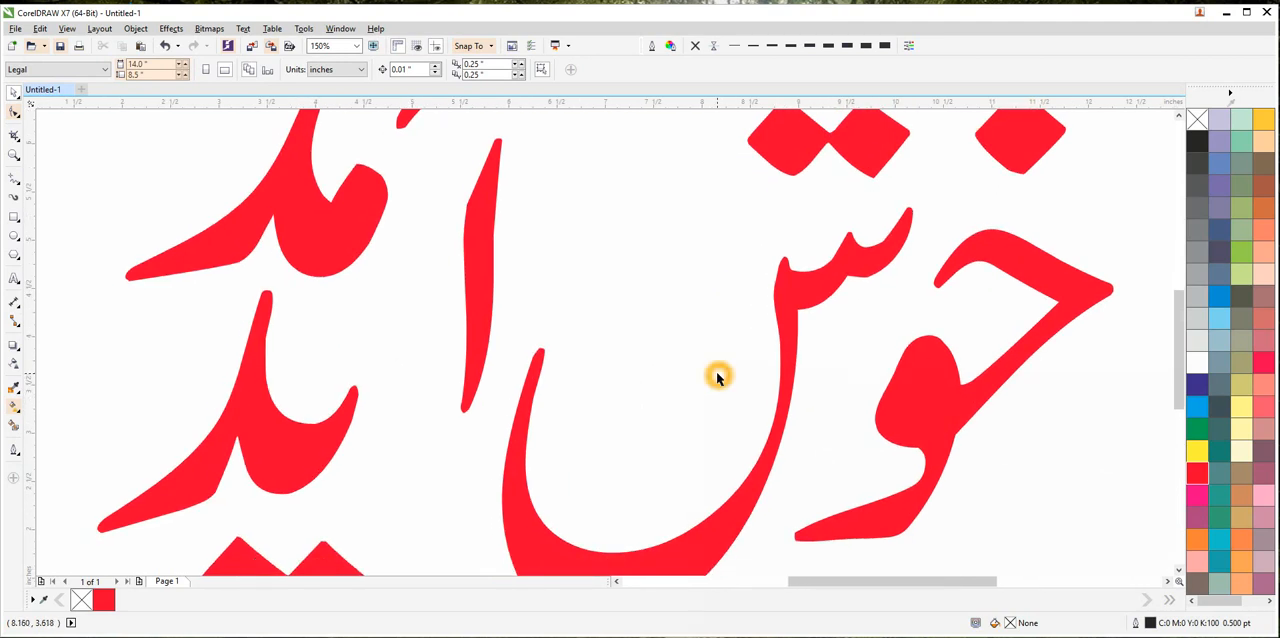
pyautogui.scroll(-1, 716, 374)
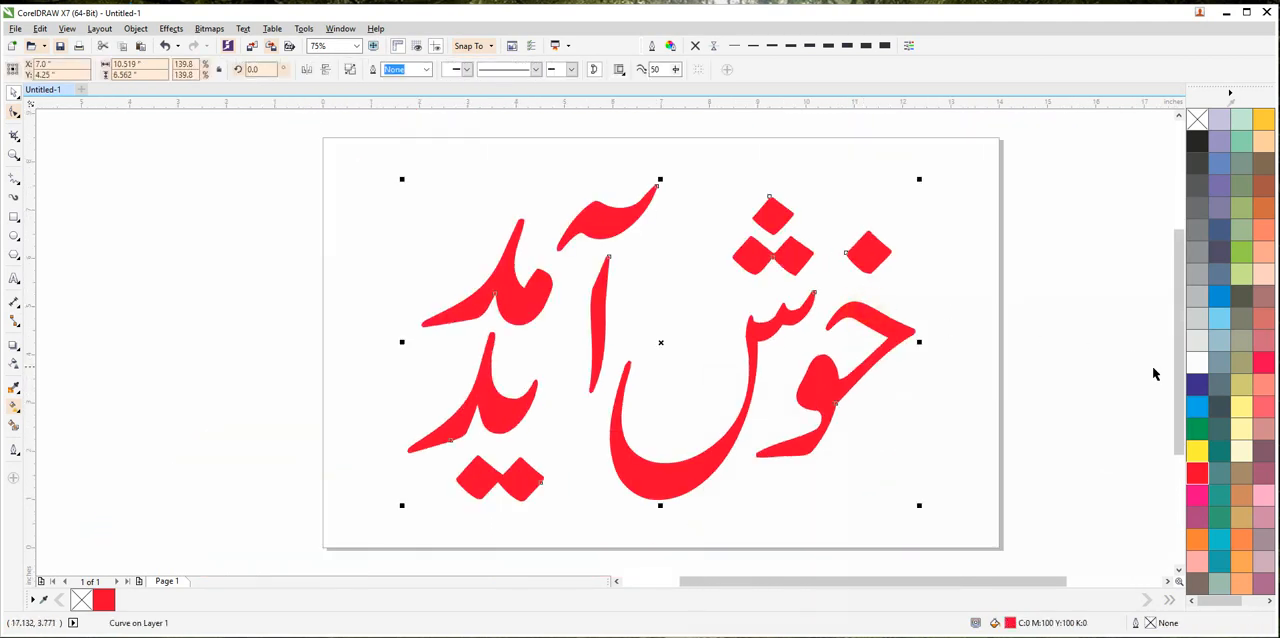
pyautogui.click(1197, 405)
pyautogui.click(1197, 383)
pyautogui.click(1197, 428)
pyautogui.click(1196, 474)
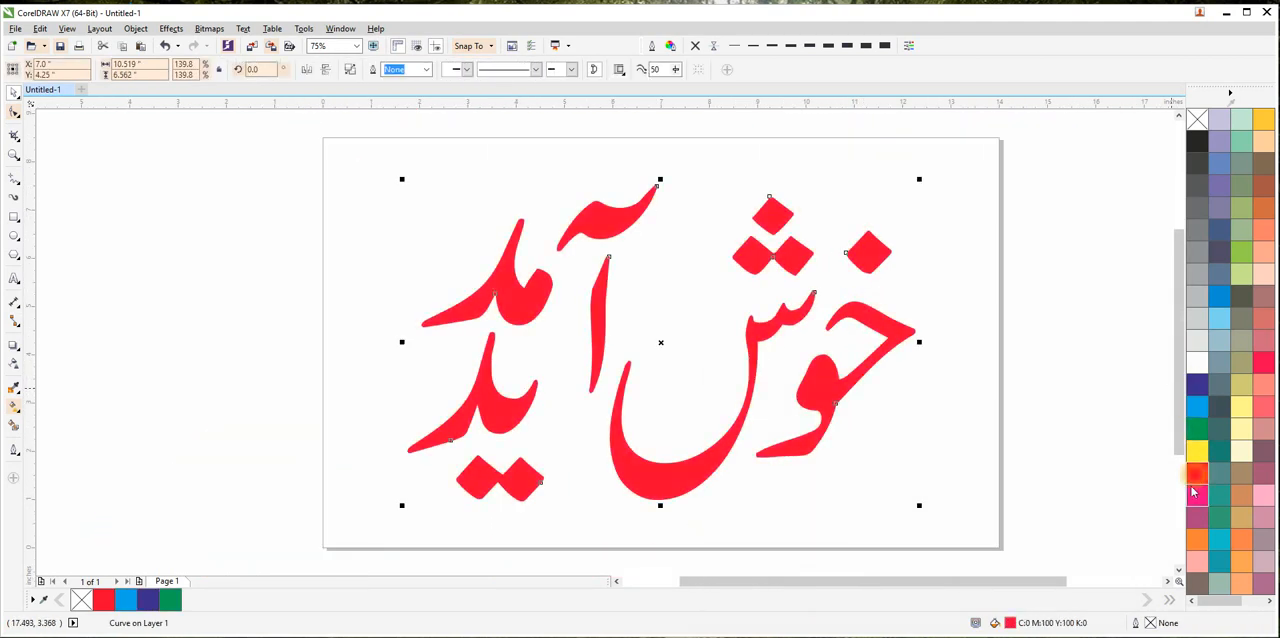
pyautogui.click(1194, 432)
pyautogui.click(991, 364)
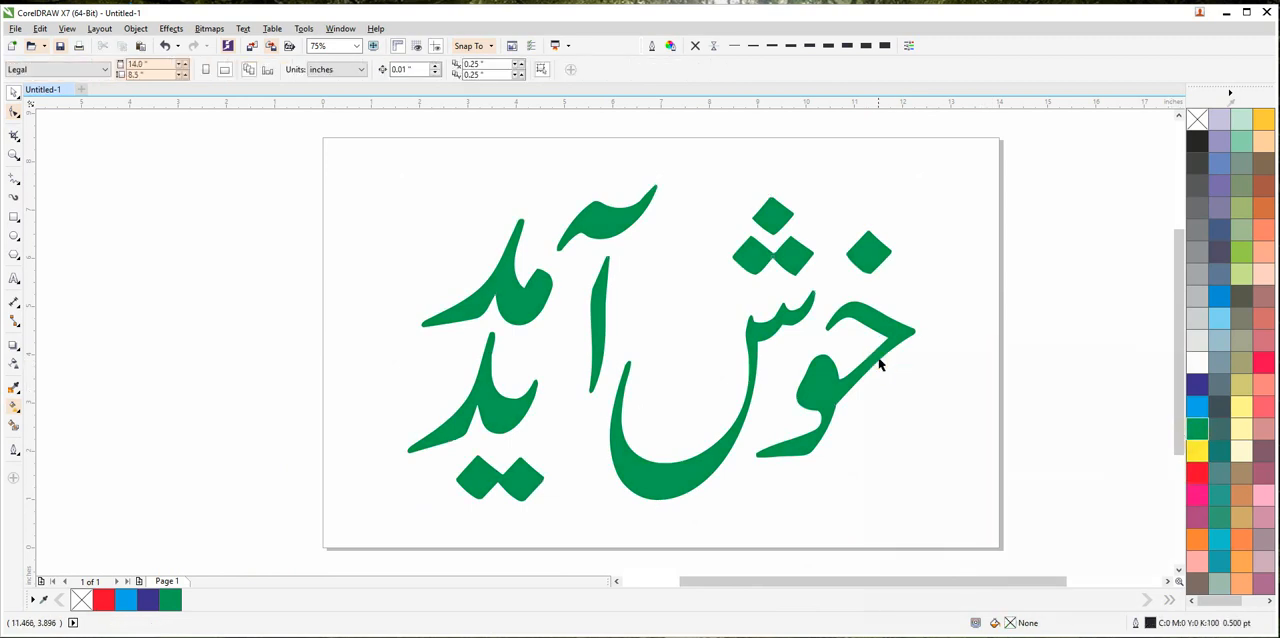
# Duplicate the green lettering with a slight offset up and to the left, and fill the original behind it with black (K100) as a shadow.
pyautogui.moveTo(880, 362); pyautogui.dragTo(878, 353)
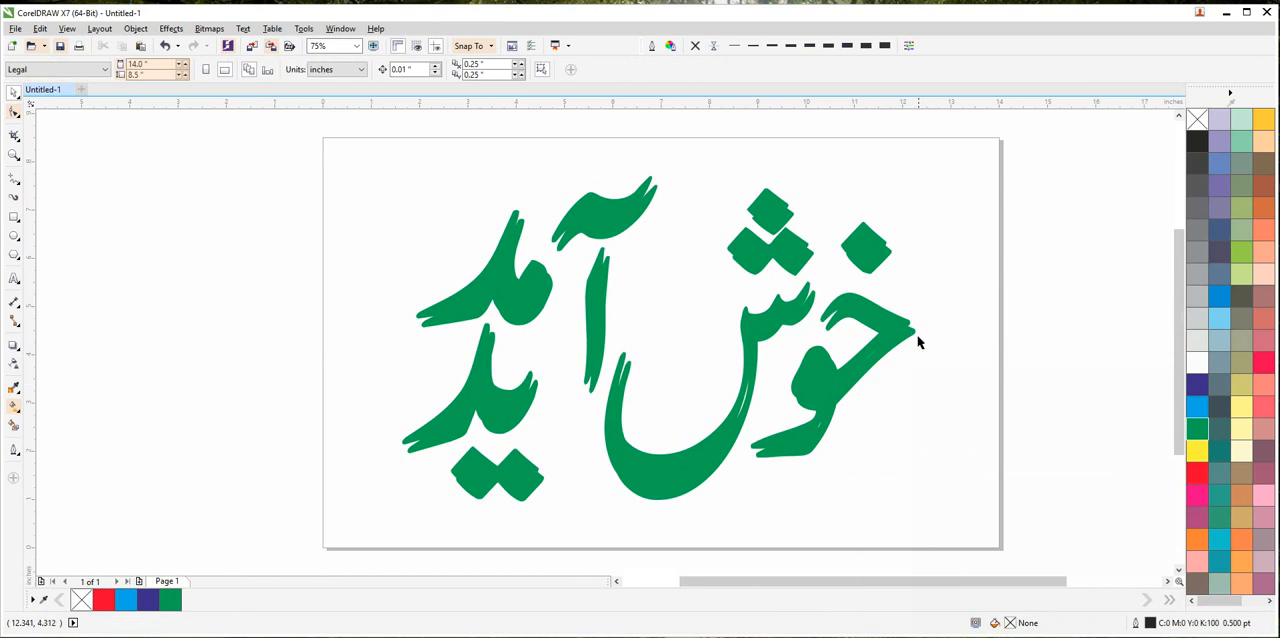
pyautogui.click(1197, 141)
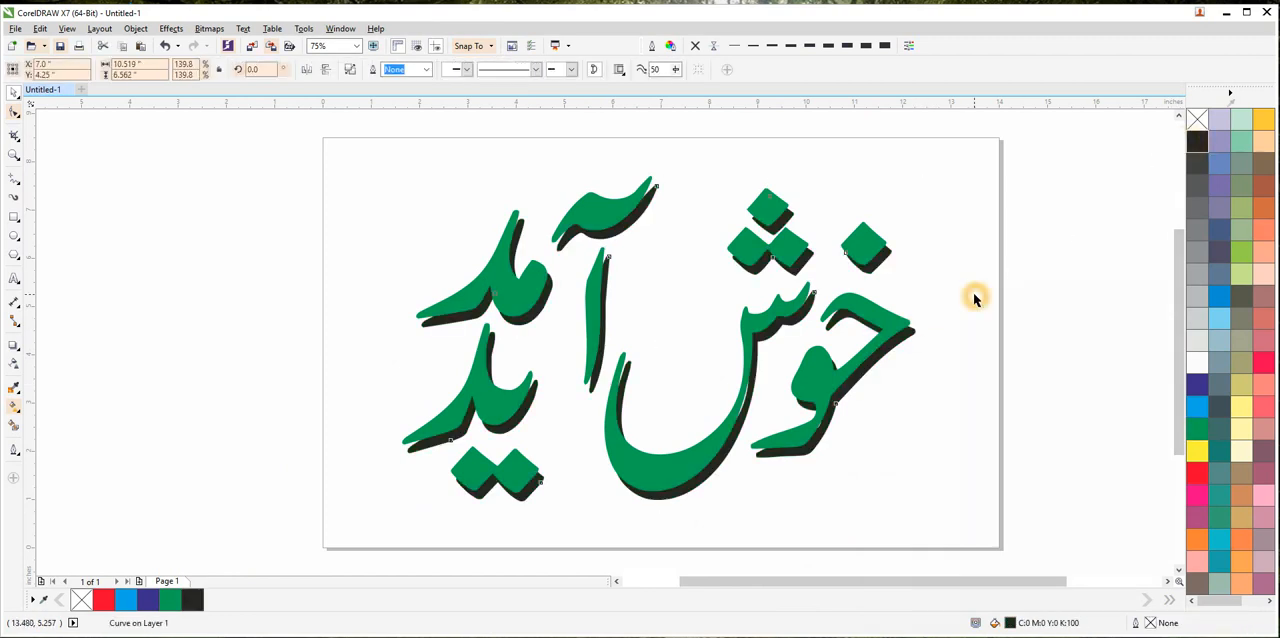
pyautogui.click(977, 297)
# Move the green lettering slightly down and to the right, closer to its black shadow.
pyautogui.scroll(4, 882, 342)
pyautogui.moveTo(882, 342); pyautogui.dragTo(886, 350)
pyautogui.click(998, 443)
pyautogui.scroll(-4, 998, 443)
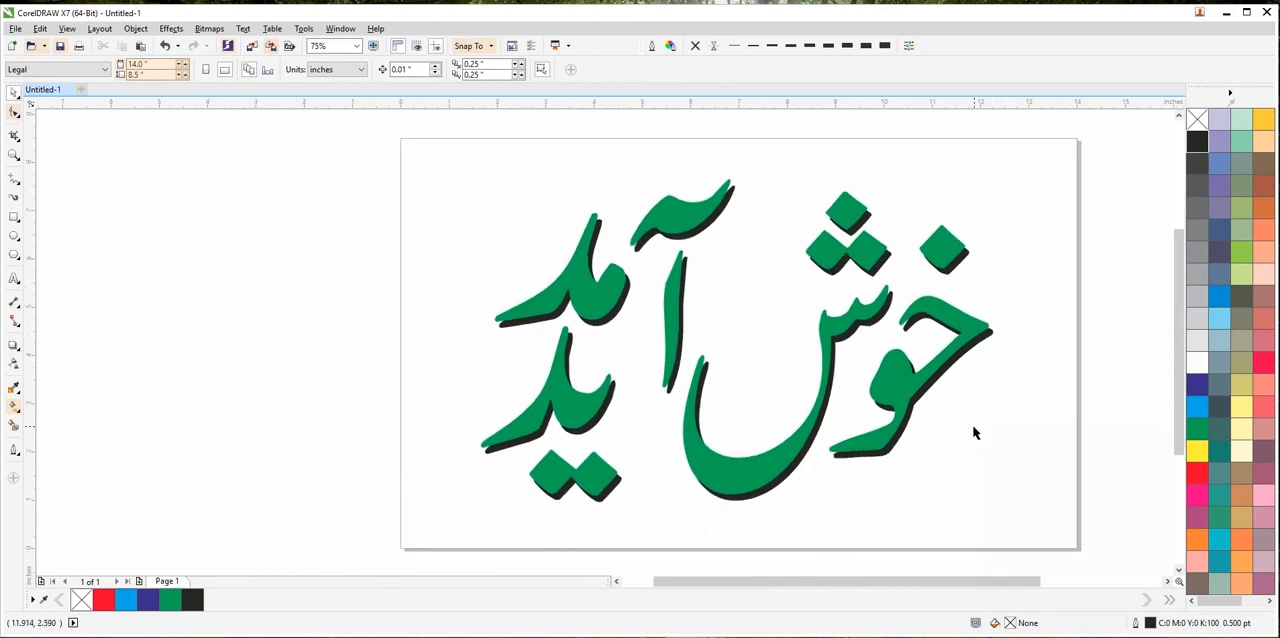
pyautogui.click(942, 432)
# Place a copy of the green lettering to the left of the original and apply a Soft edge bevel to center to it.
pyautogui.moveTo(897, 390); pyautogui.dragTo(540, 352)
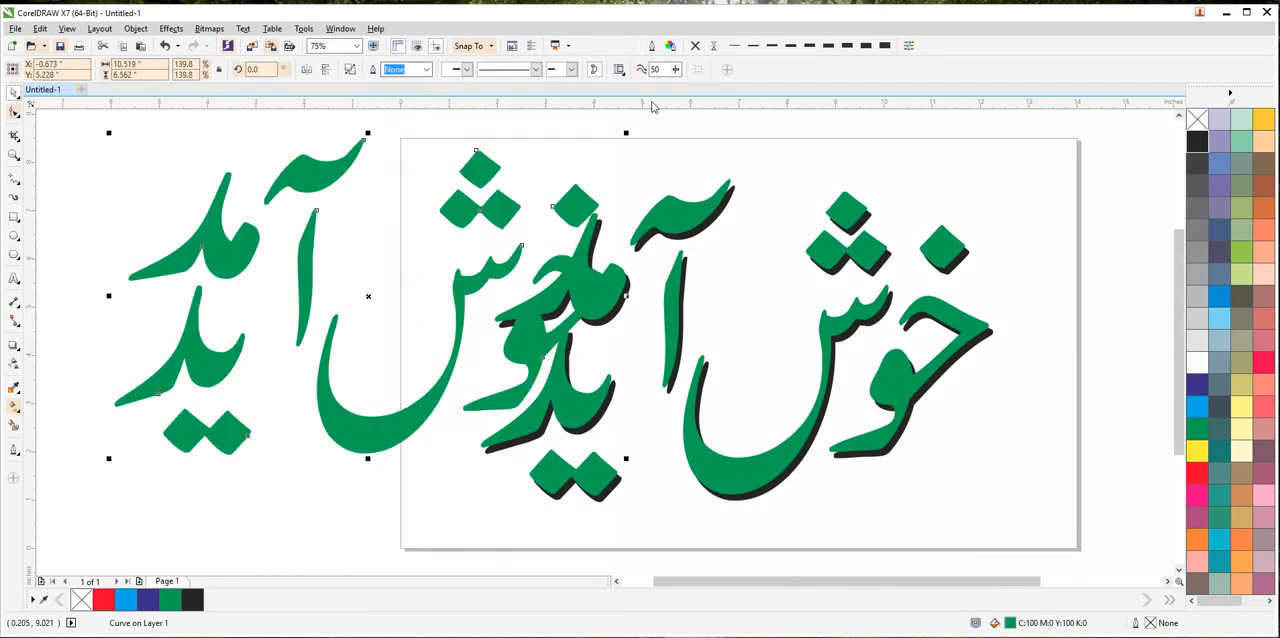
pyautogui.click(209, 28)
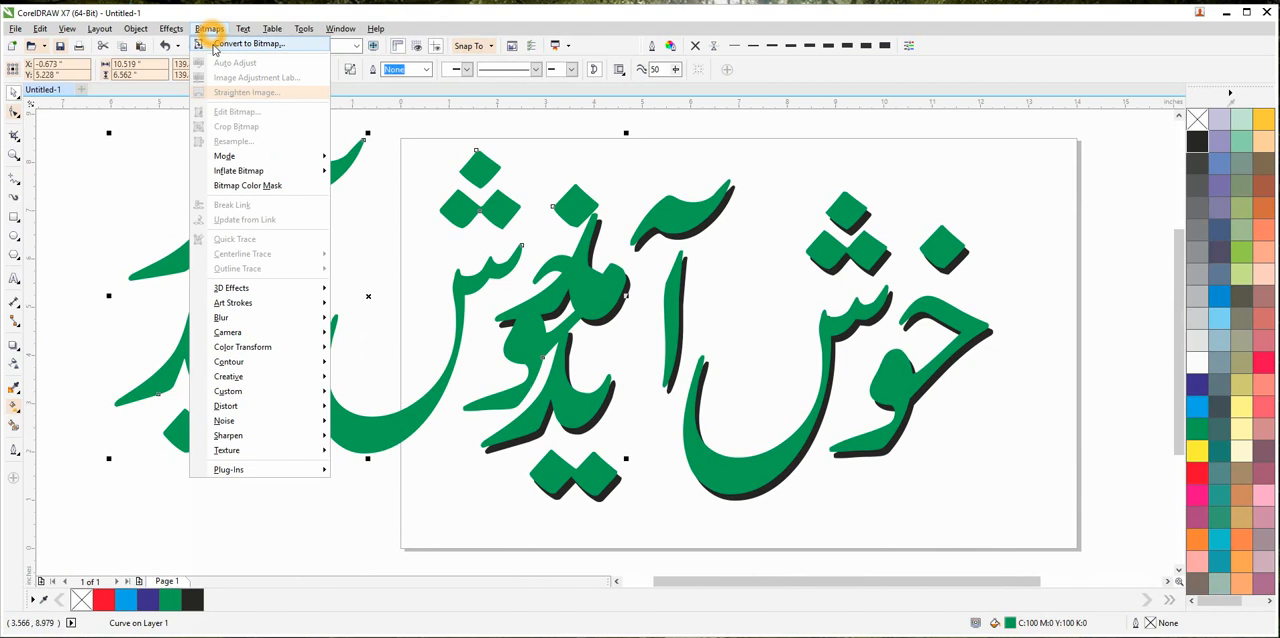
pyautogui.moveTo(171, 28)
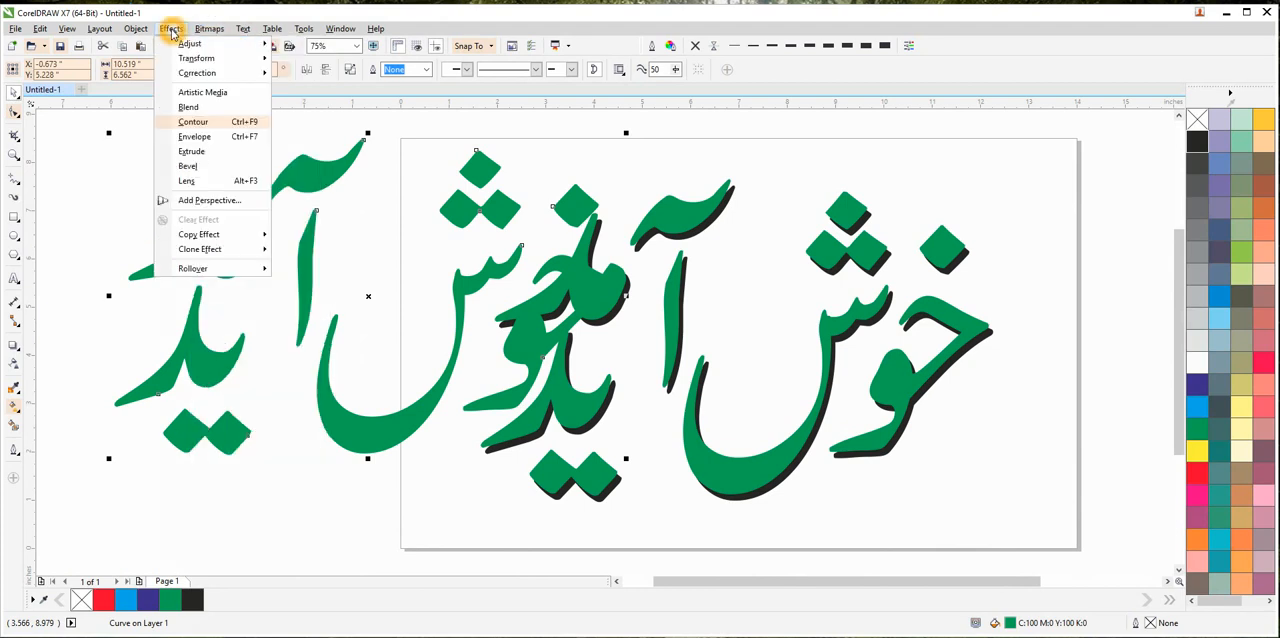
pyautogui.click(190, 166)
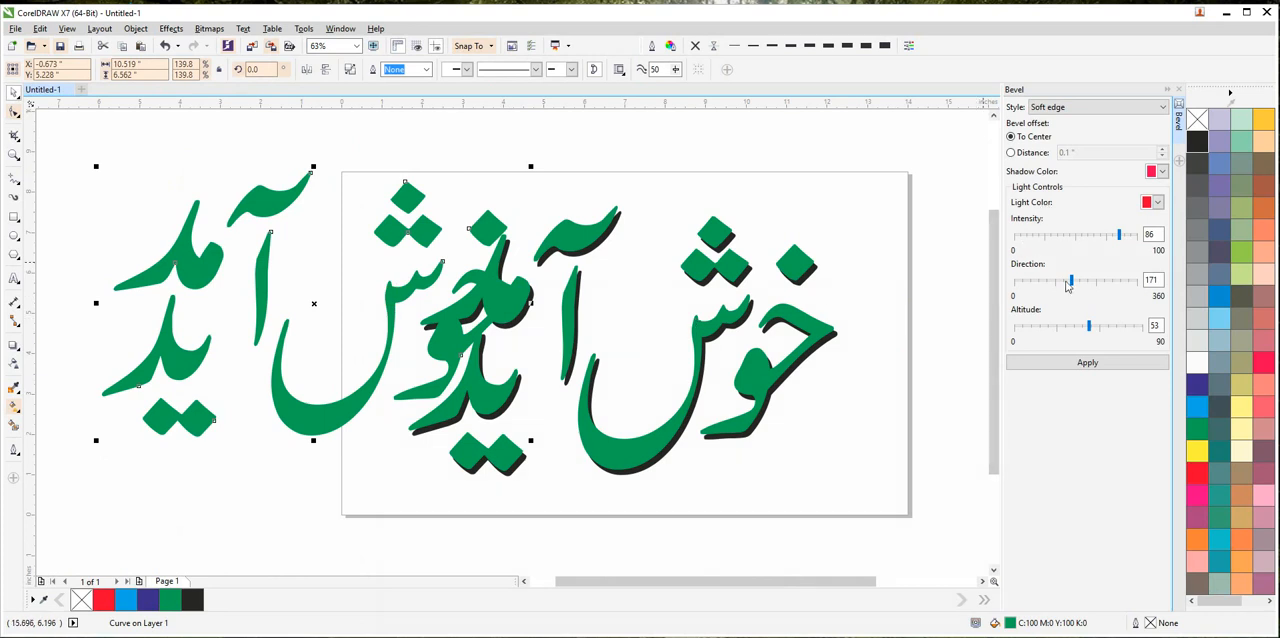
pyautogui.click(1082, 364)
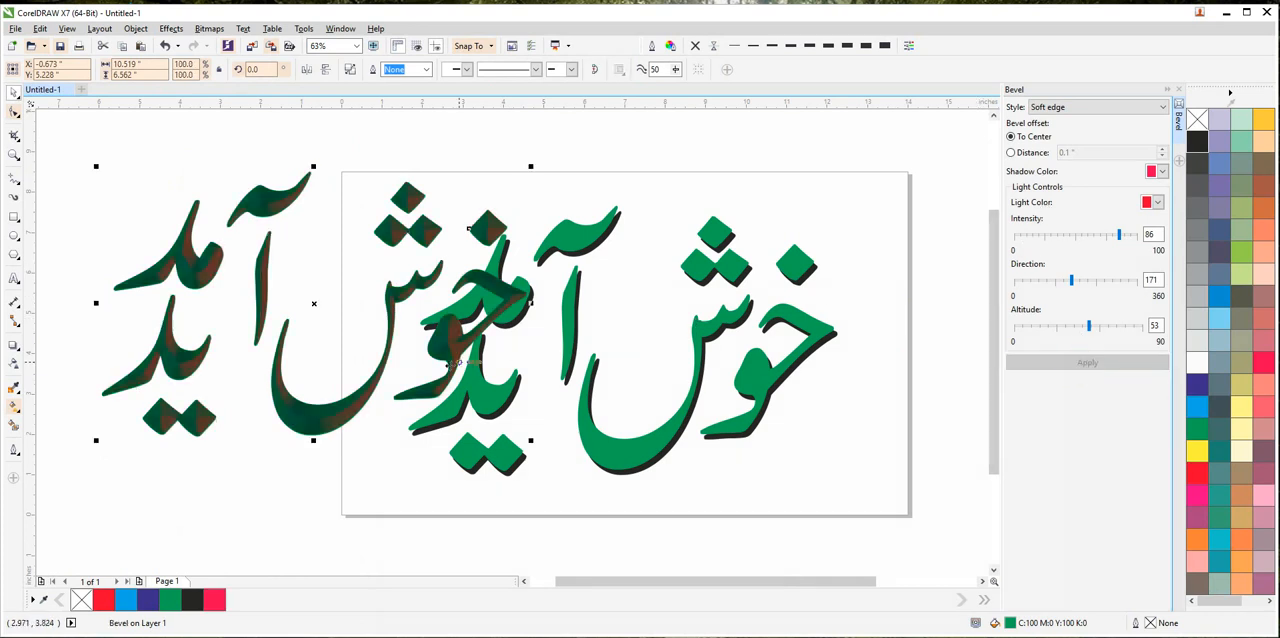
# Change the bevel's shadow color to black and its light color to yellow, and apply the change to the copied lettering.
pyautogui.scroll(5, 355, 389)
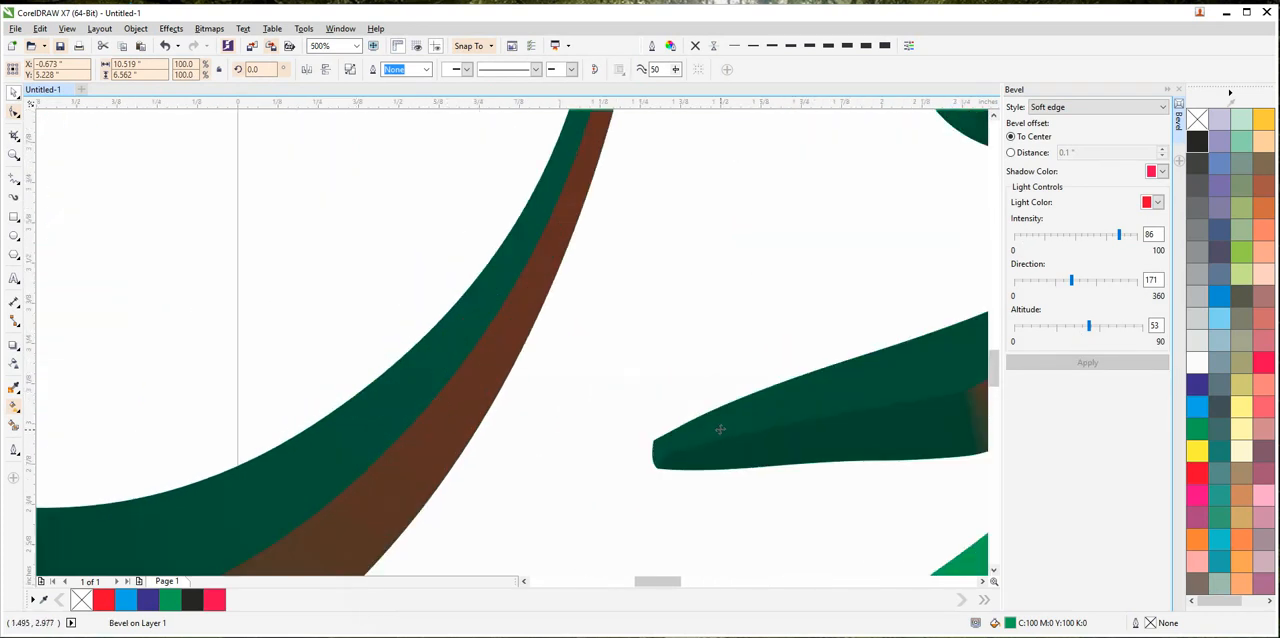
pyautogui.scroll(-3, 659, 402)
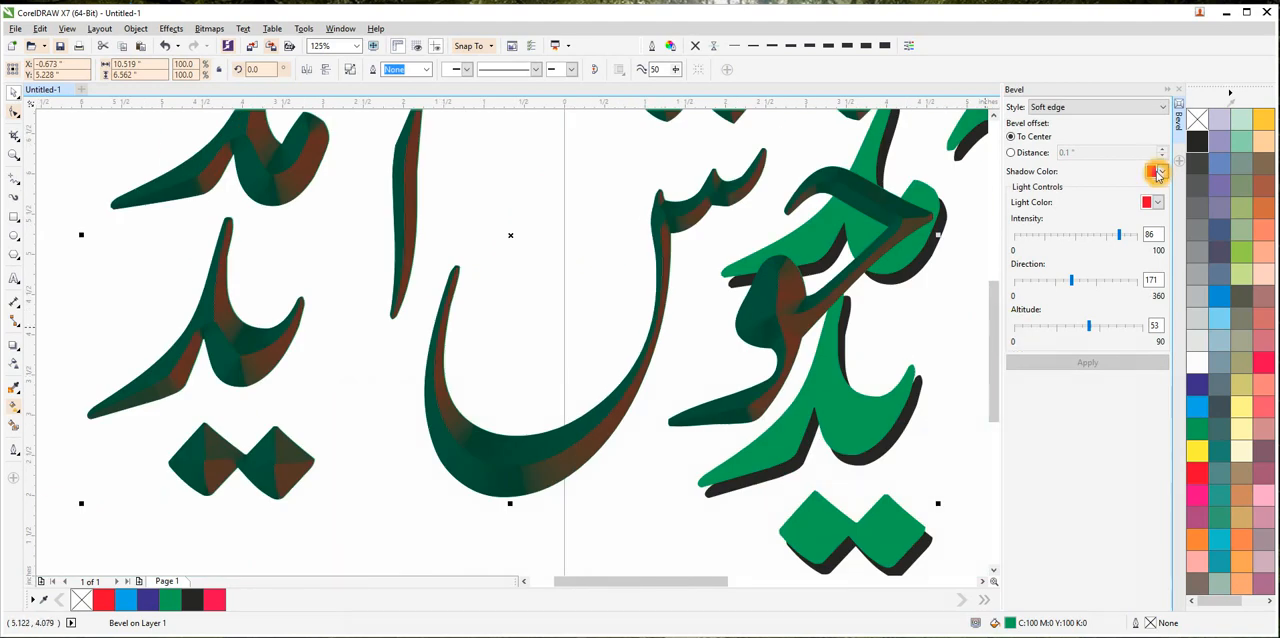
pyautogui.click(1158, 172)
pyautogui.click(1197, 261)
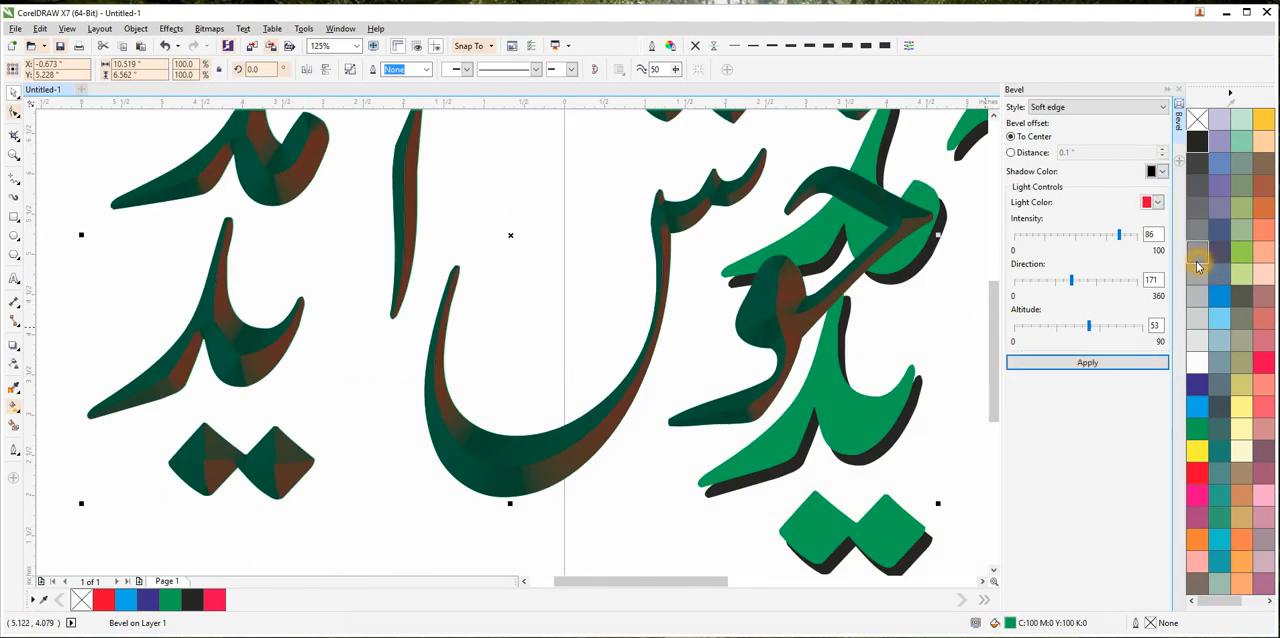
pyautogui.click(1157, 202)
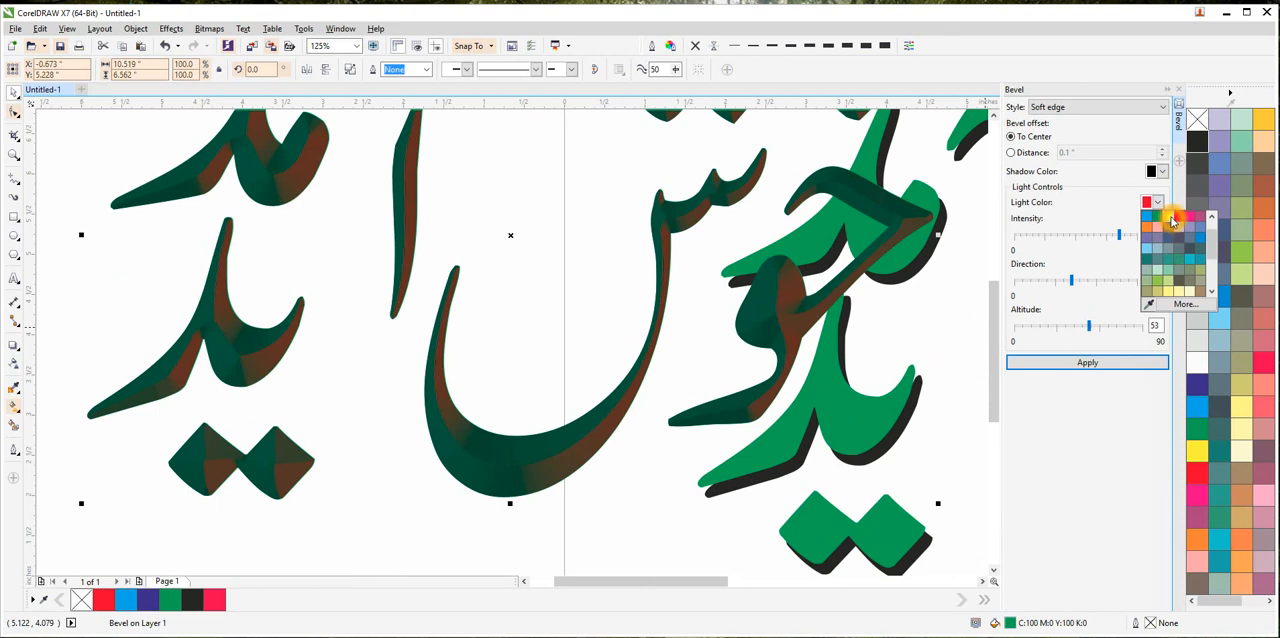
pyautogui.click(1172, 221)
pyautogui.click(1087, 362)
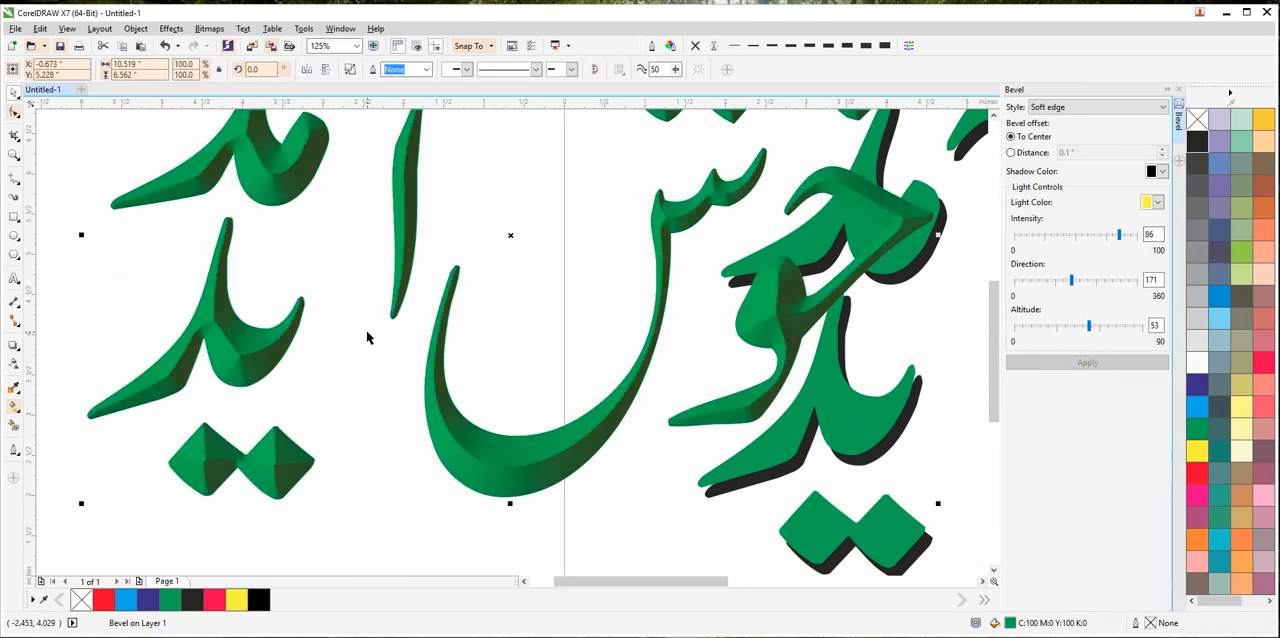
# Move the bevelled lettering up beside the page and place another plain green copy of the page lettering below it.
pyautogui.scroll(-1, 366, 341)
pyautogui.moveTo(510, 302); pyautogui.dragTo(401, 351)
pyautogui.click(422, 461)
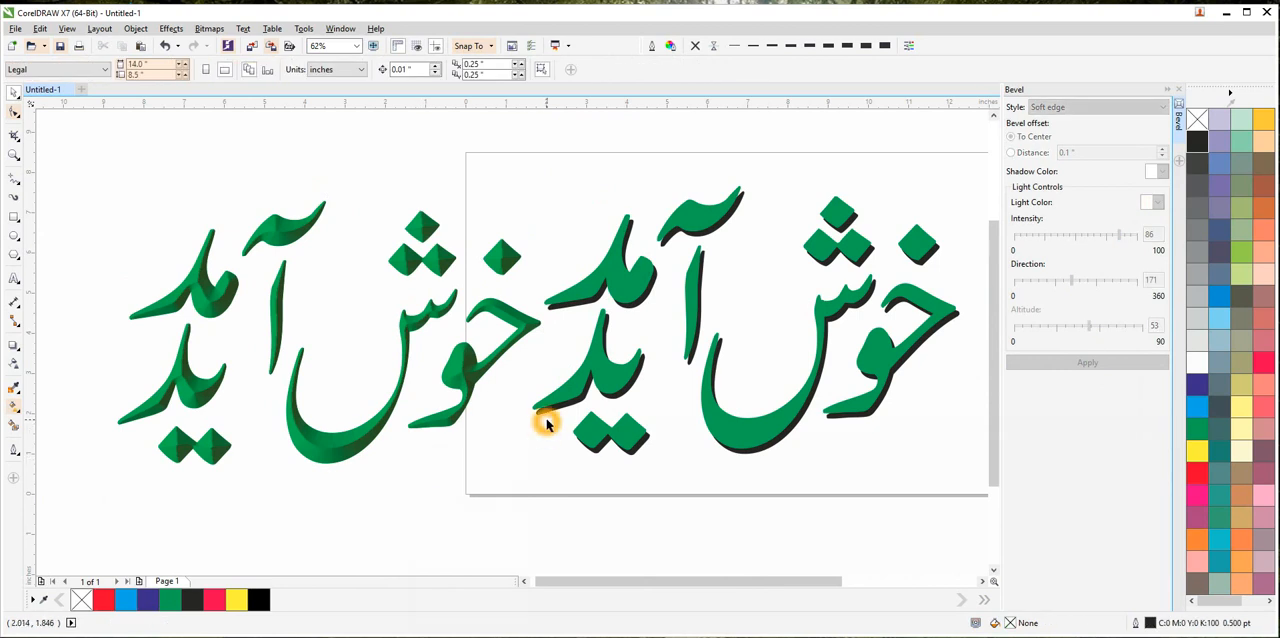
pyautogui.scroll(-2, 545, 423)
pyautogui.moveTo(687, 364); pyautogui.dragTo(676, 248)
pyautogui.moveTo(822, 362); pyautogui.dragTo(587, 387)
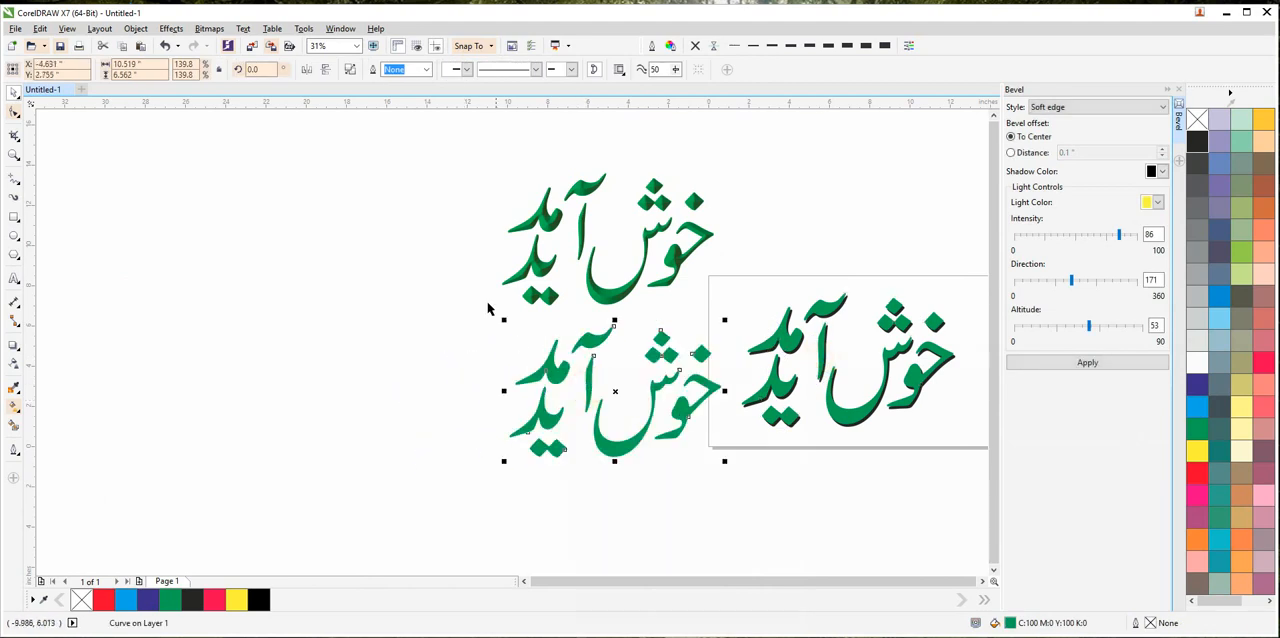
# Convert the plain green copy to a 300 dpi CMYK bitmap with anti-aliasing and a transparent background.
pyautogui.click(209, 28)
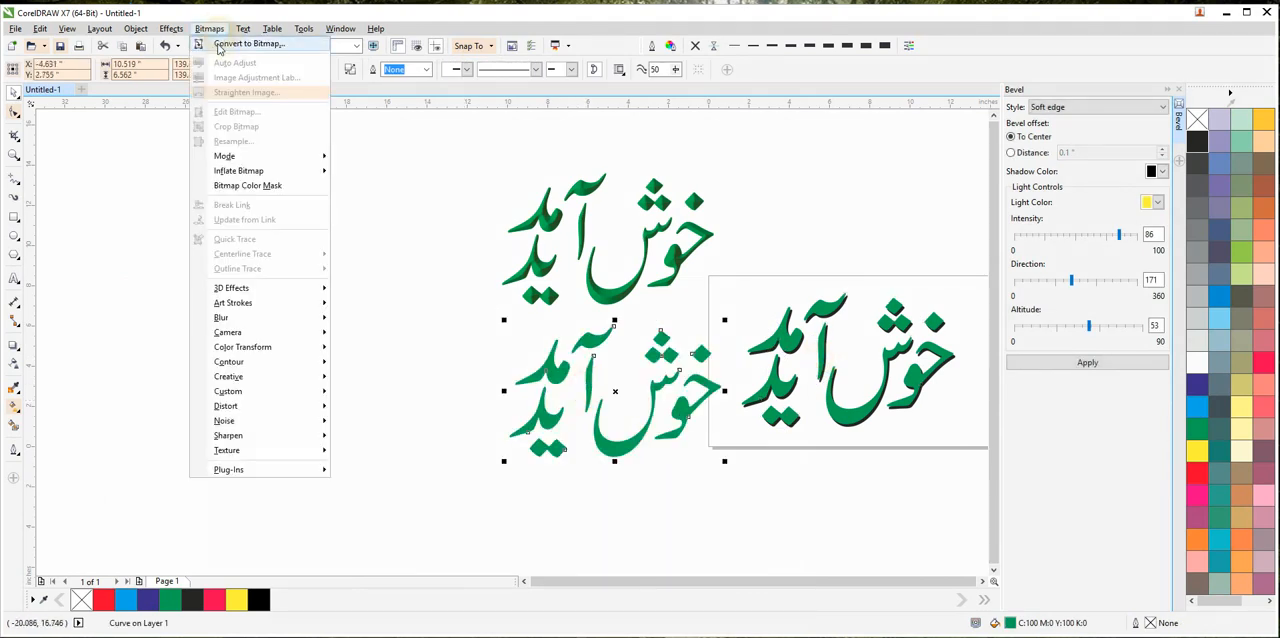
pyautogui.click(219, 46)
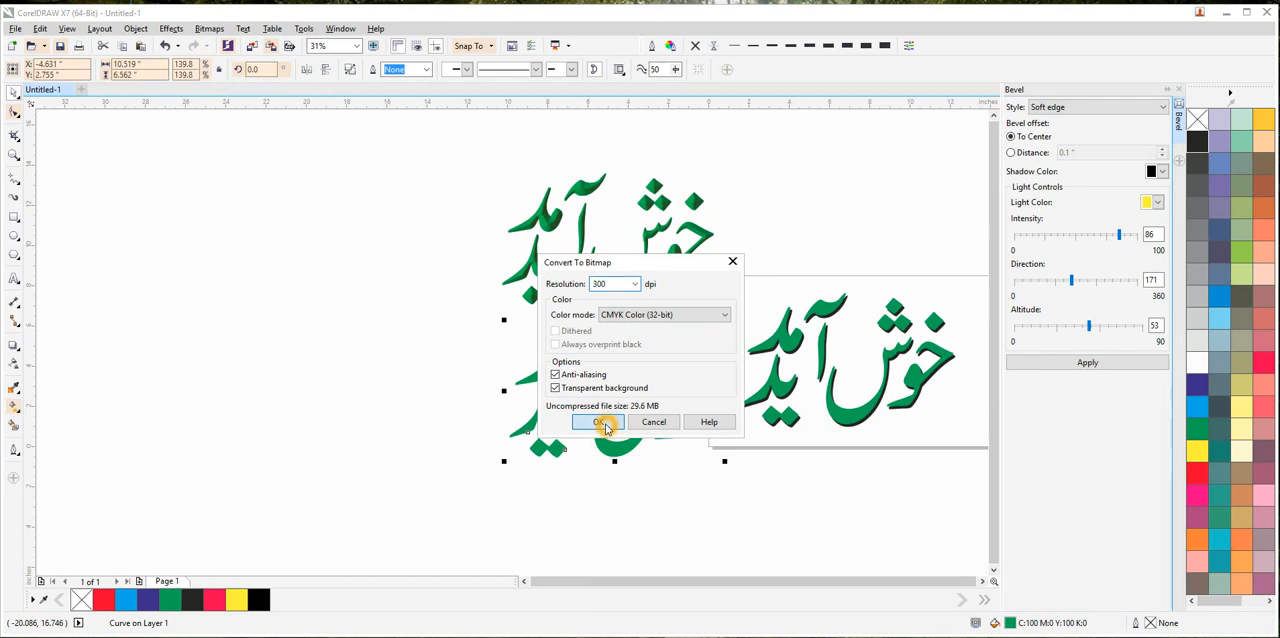
pyautogui.click(600, 422)
pyautogui.click(209, 30)
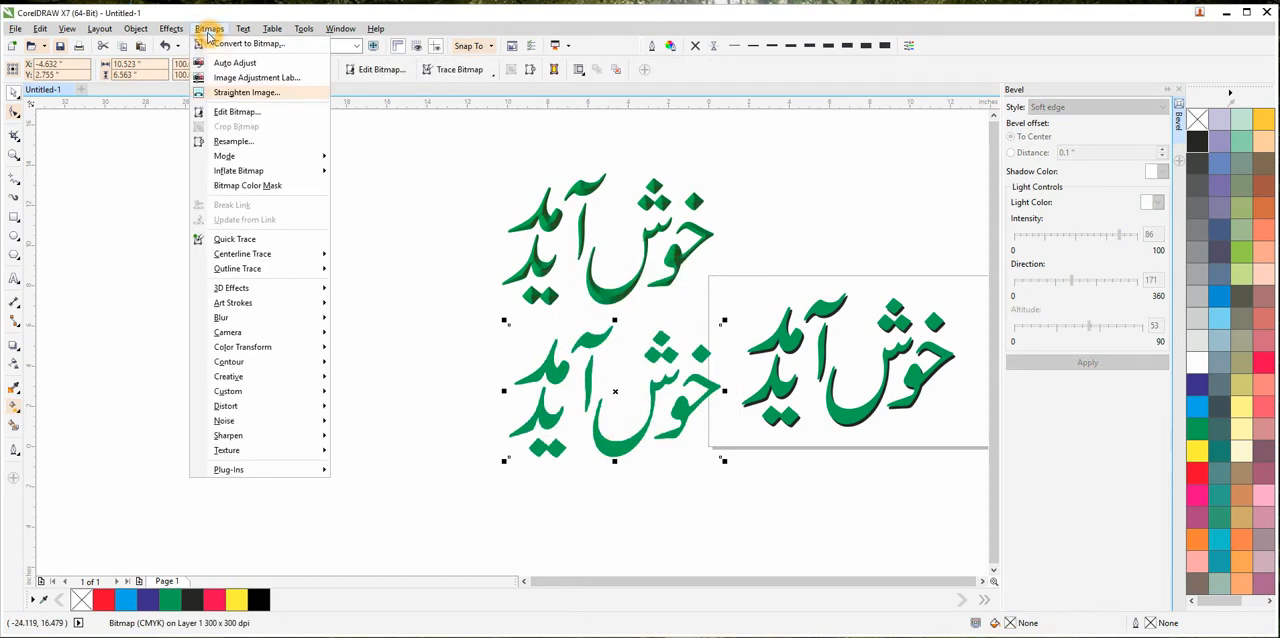
pyautogui.click(126, 144)
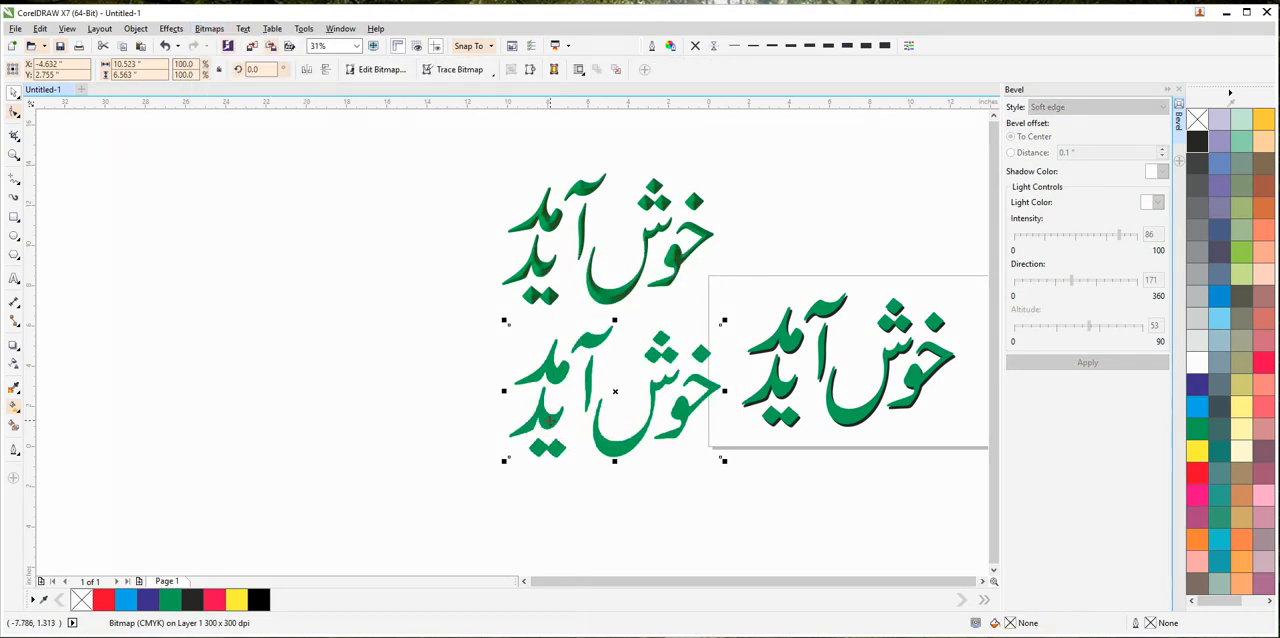
# Examine the edges of the converted bitmap lettering up close for pixelation.
pyautogui.scroll(5, 556, 420)
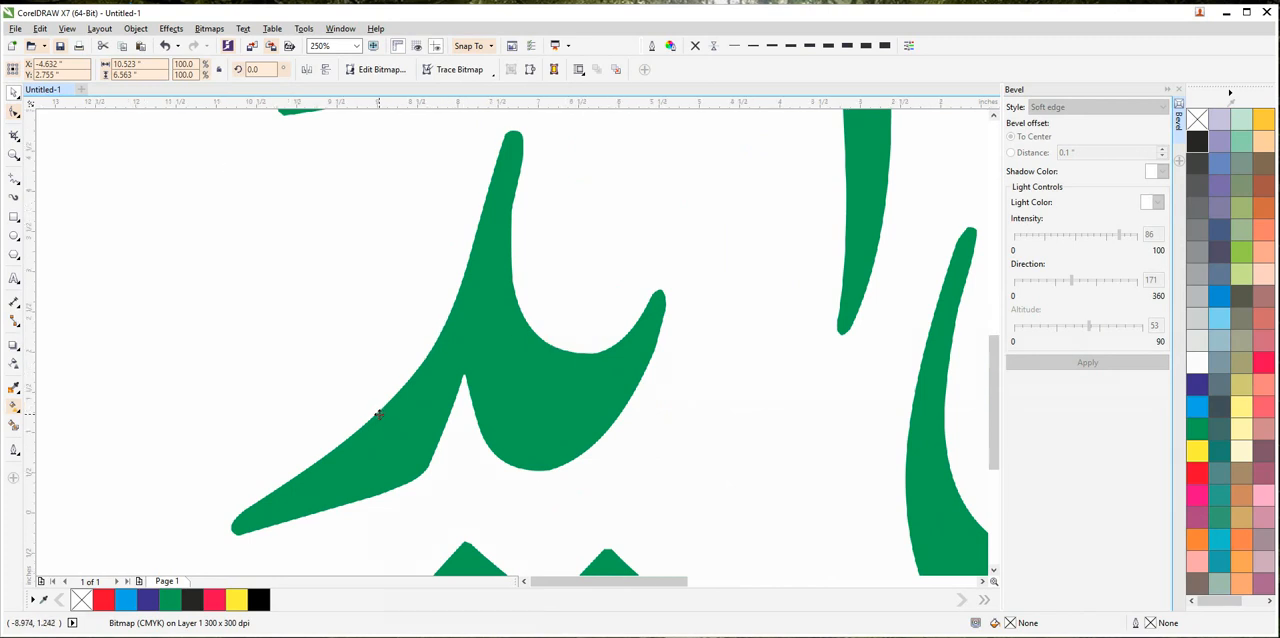
pyautogui.scroll(-3, 379, 414)
pyautogui.scroll(8, 668, 337)
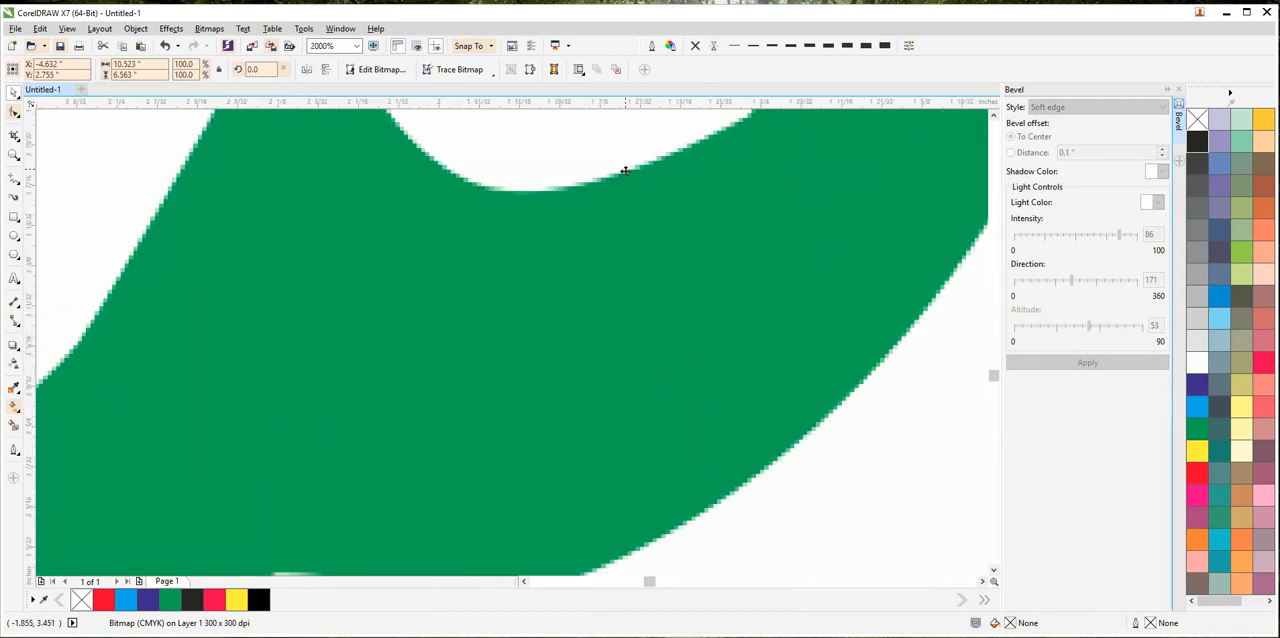
pyautogui.scroll(-6, 623, 167)
pyautogui.scroll(15, 632, 352)
pyautogui.scroll(-20, 523, 330)
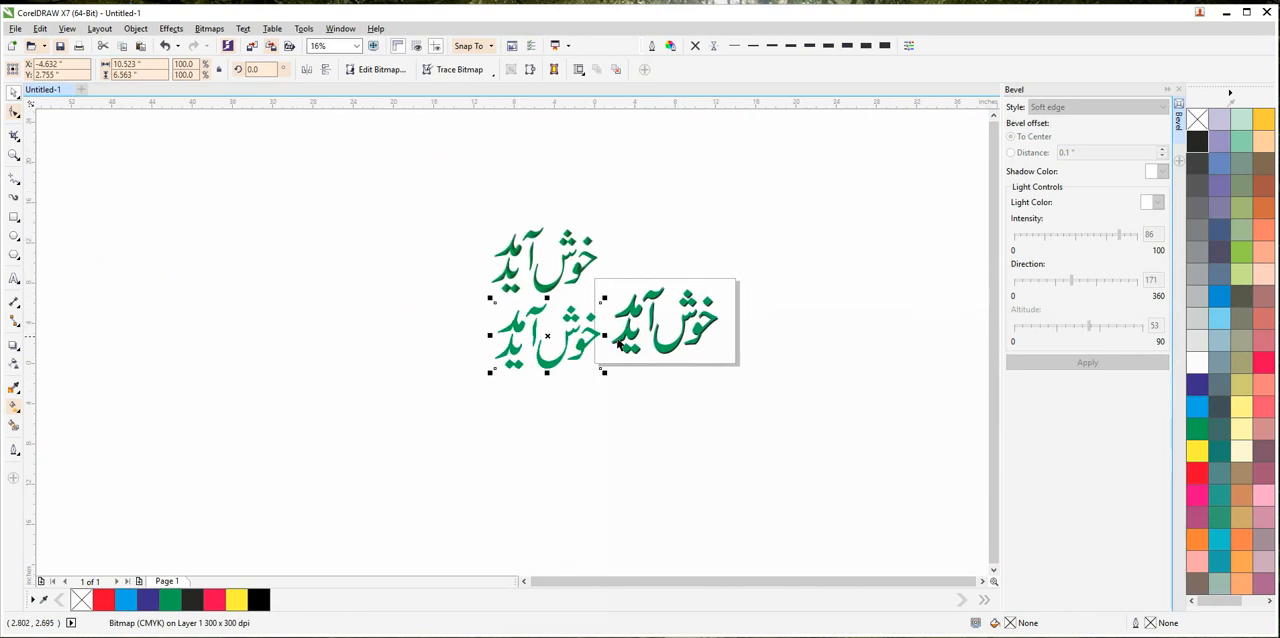
pyautogui.scroll(5, 600, 345)
pyautogui.scroll(-3, 543, 354)
# Move the bitmap lettering down and to the left, and apply the Plastic texture with highlight 91, depth 25 and smoothness 97.
pyautogui.moveTo(543, 384)
pyautogui.mouseDown()
pyautogui.moveTo(586, 336)
pyautogui.moveTo(548, 387)
pyautogui.mouseUp()
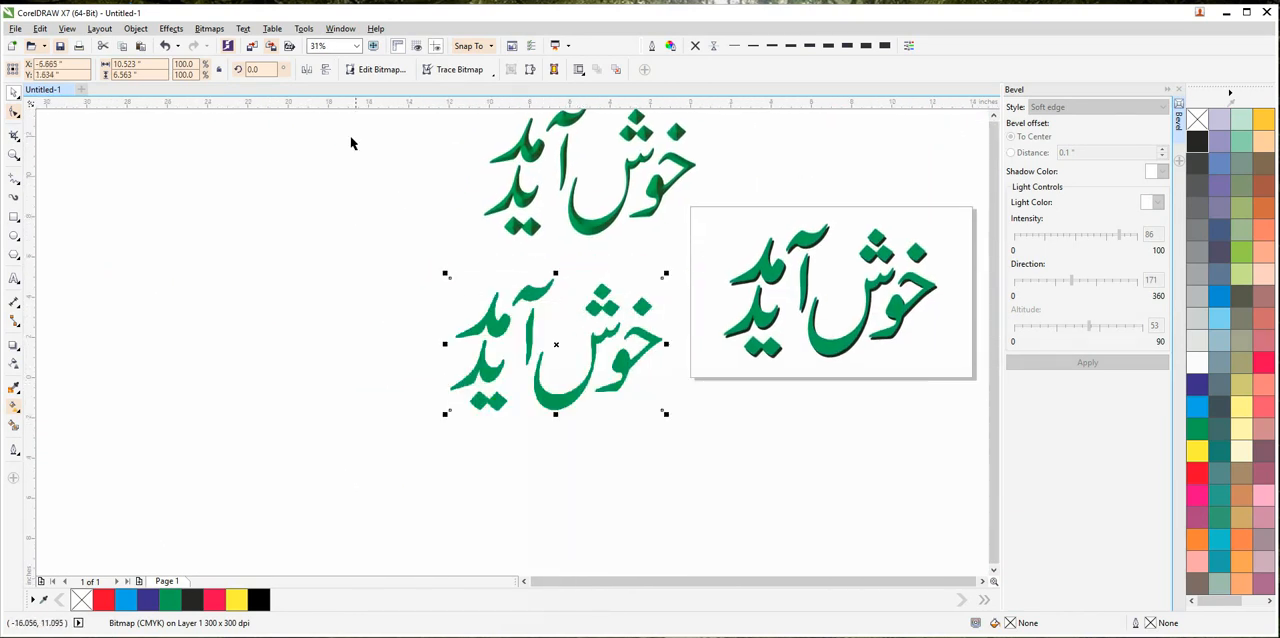
pyautogui.click(209, 28)
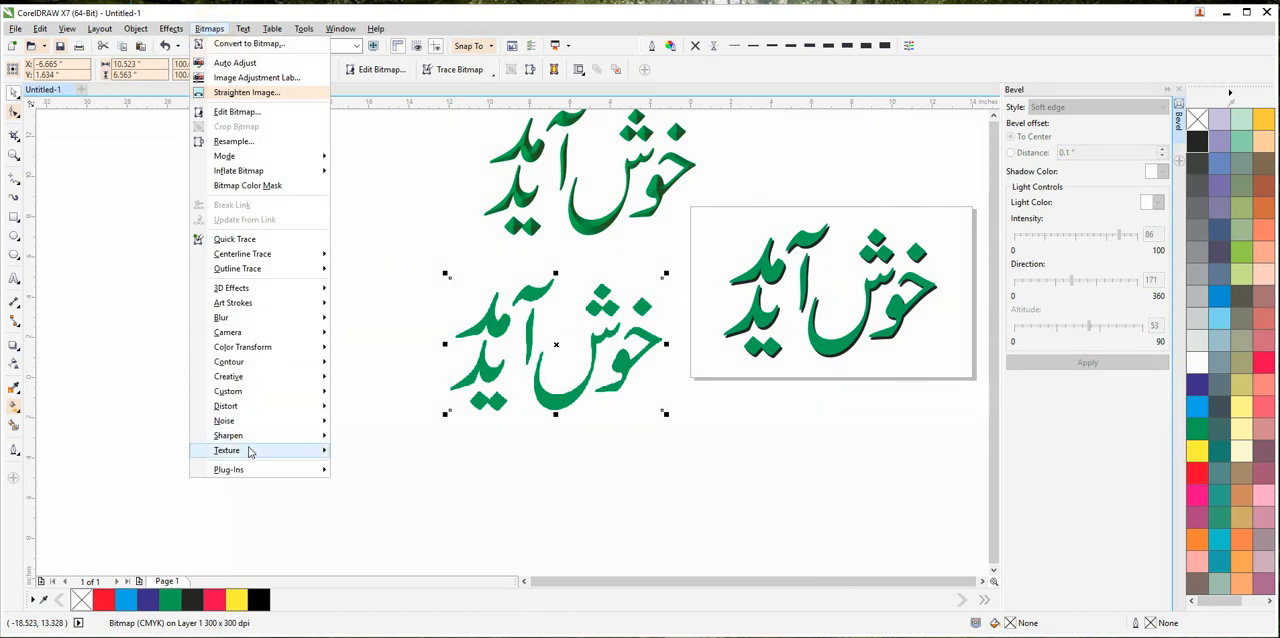
pyautogui.moveTo(250, 452)
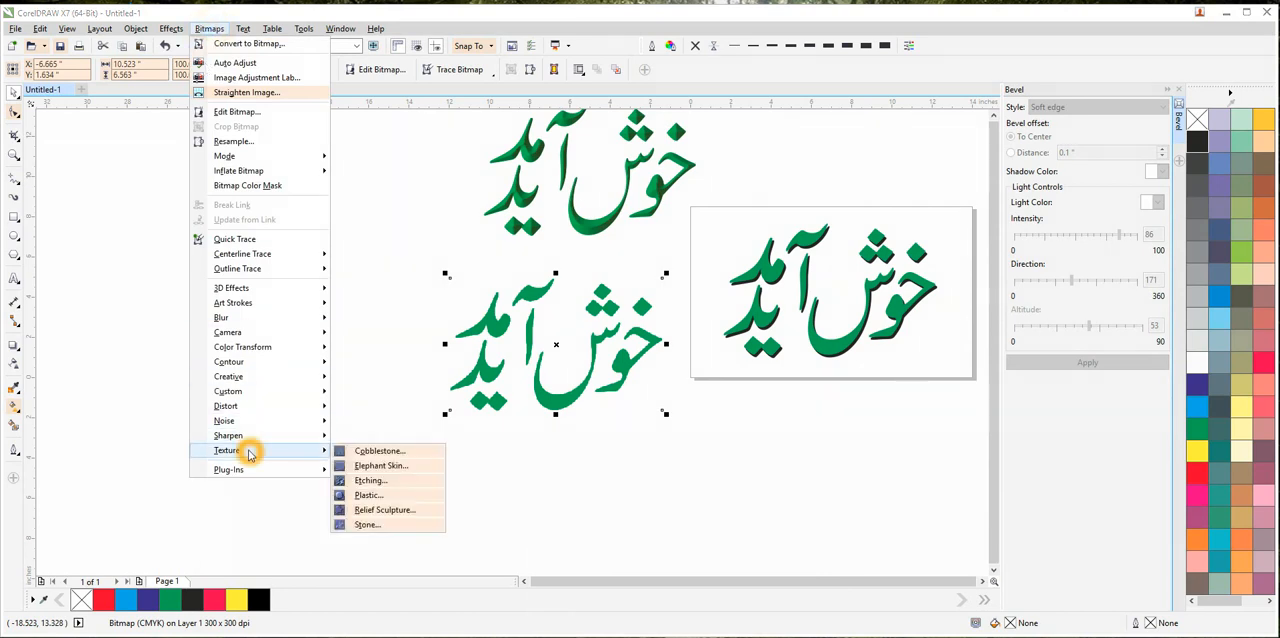
pyautogui.click(368, 495)
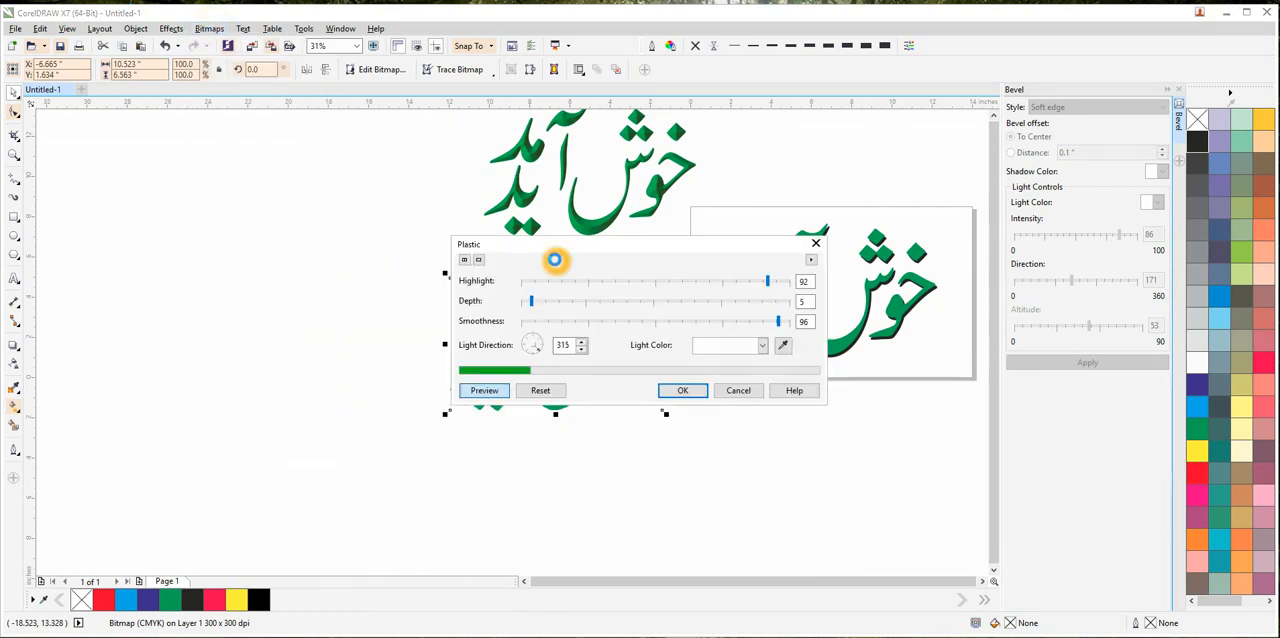
pyautogui.moveTo(557, 252); pyautogui.dragTo(735, 143)
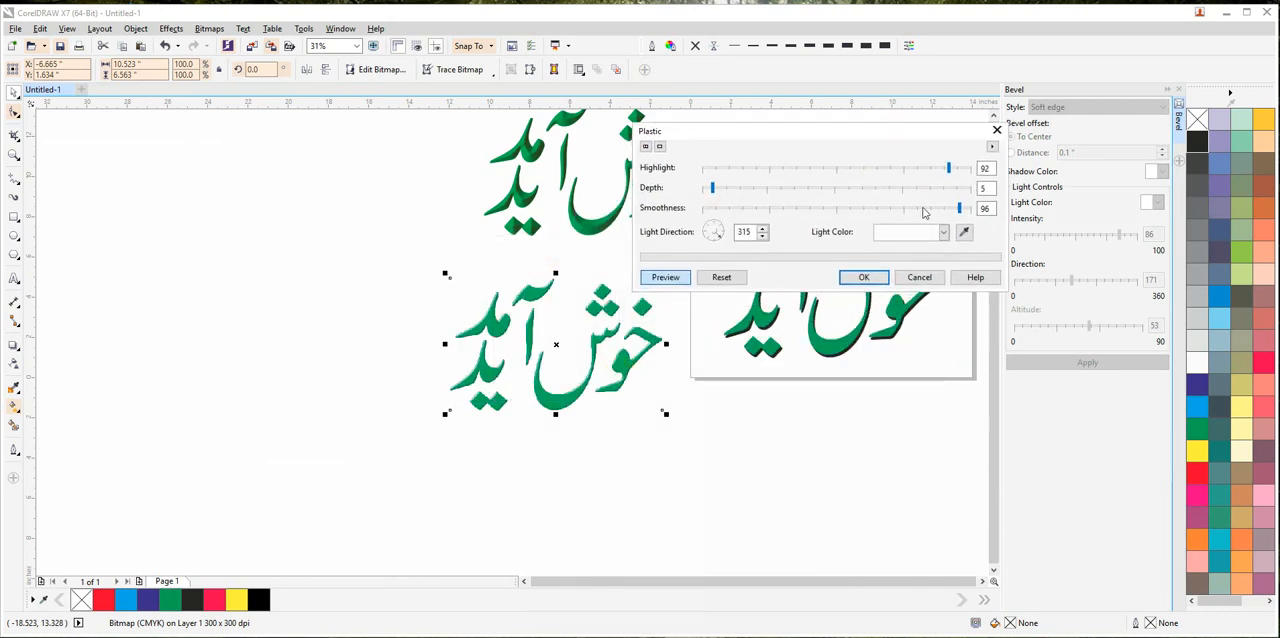
pyautogui.moveTo(951, 167); pyautogui.dragTo(946, 167)
pyautogui.click(768, 189)
pyautogui.click(930, 233)
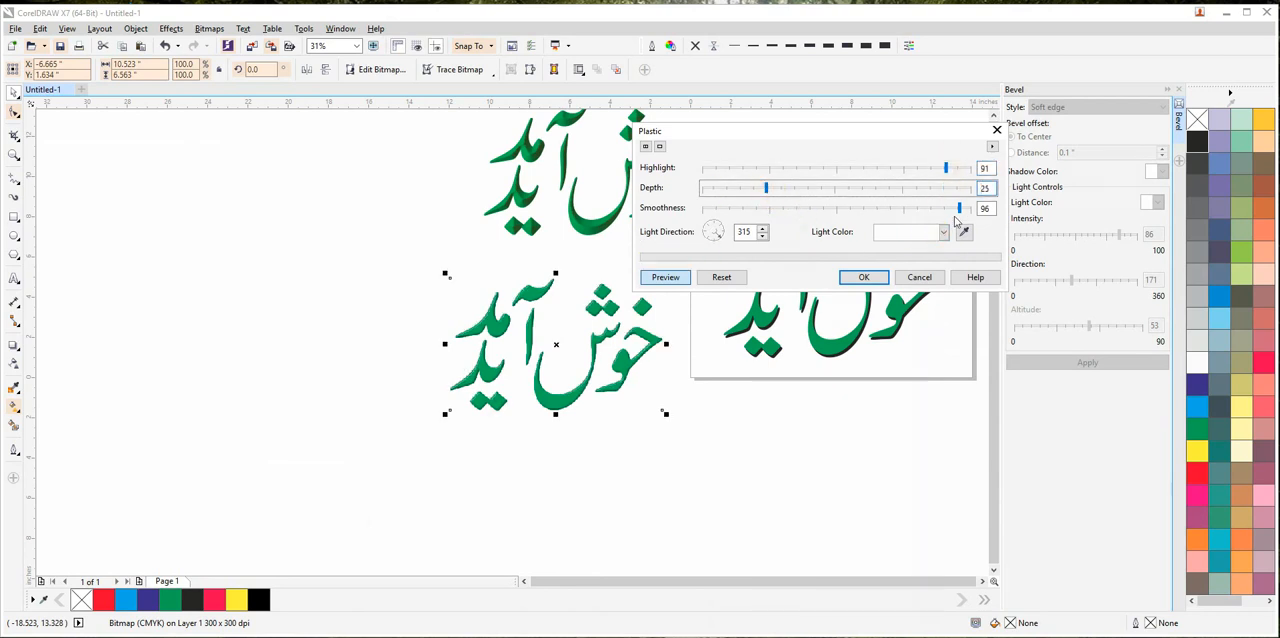
pyautogui.moveTo(961, 211); pyautogui.dragTo(965, 212)
pyautogui.click(872, 277)
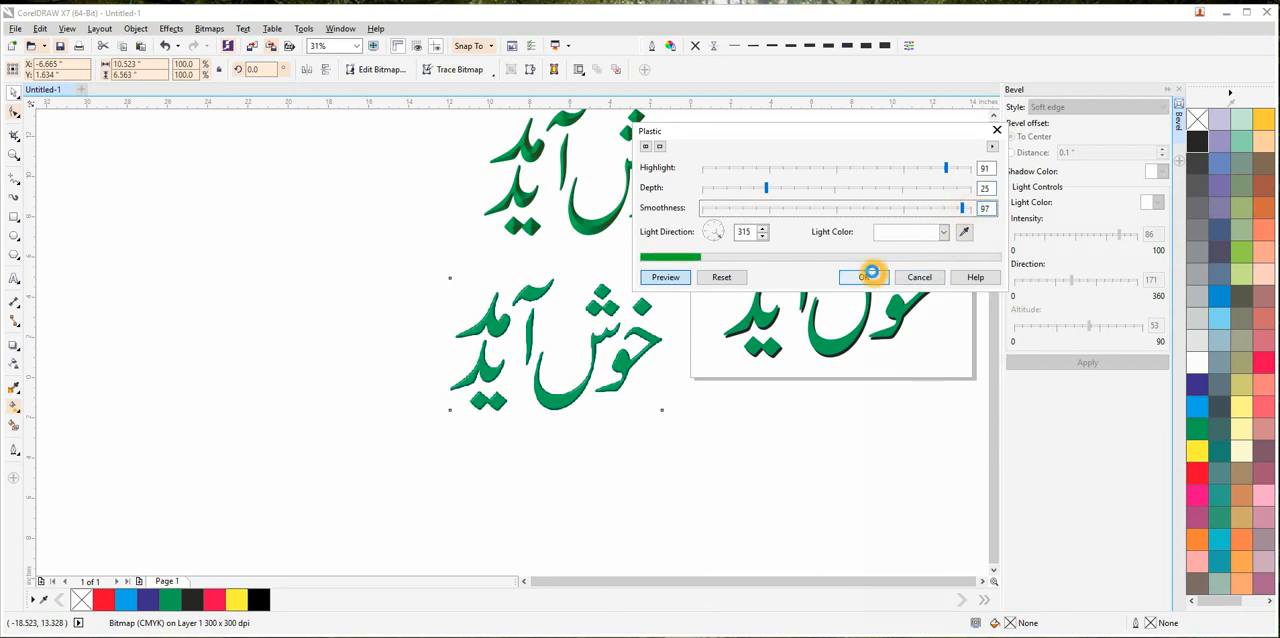
# Move the bevelled lettering down and left so it overlaps the plastic bitmap, and compare the two effects up close.
pyautogui.scroll(5, 600, 423)
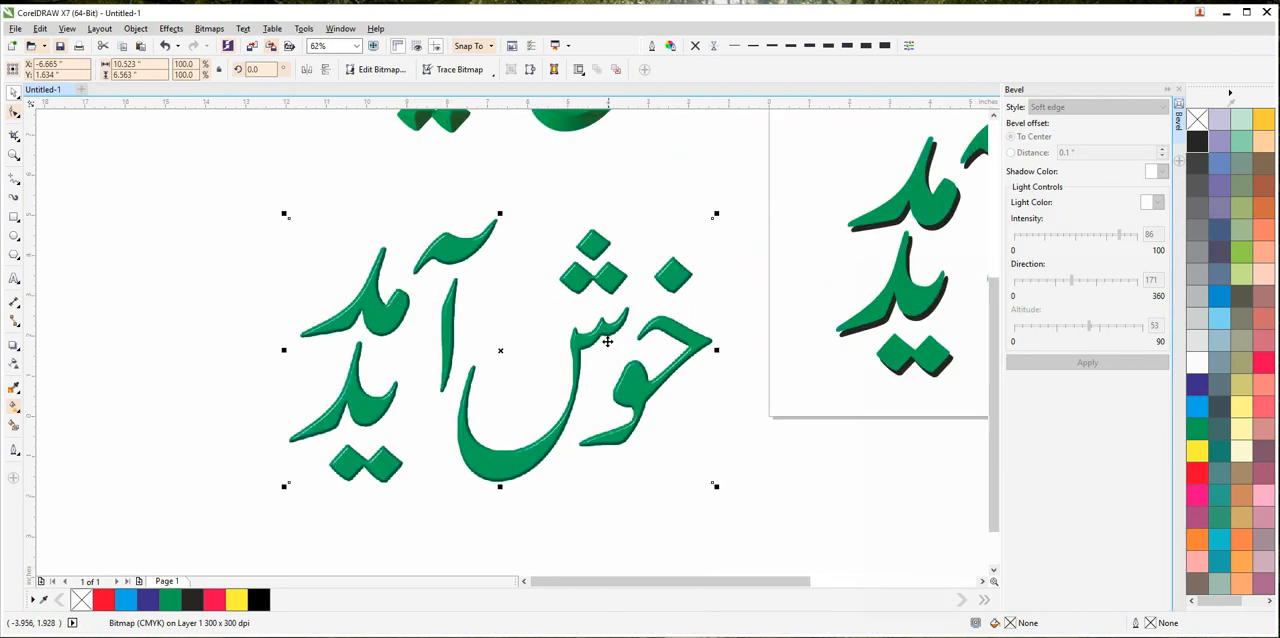
pyautogui.scroll(-5, 622, 281)
pyautogui.moveTo(698, 219); pyautogui.dragTo(586, 364)
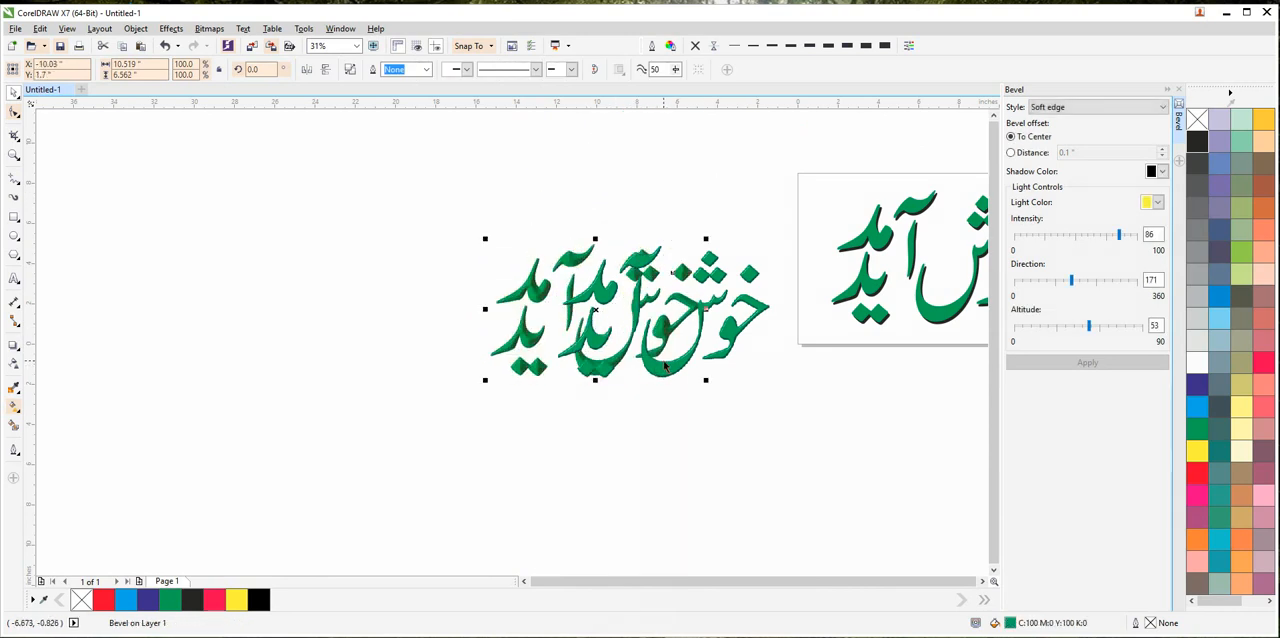
pyautogui.scroll(5, 663, 363)
pyautogui.moveTo(664, 364); pyautogui.dragTo(721, 571)
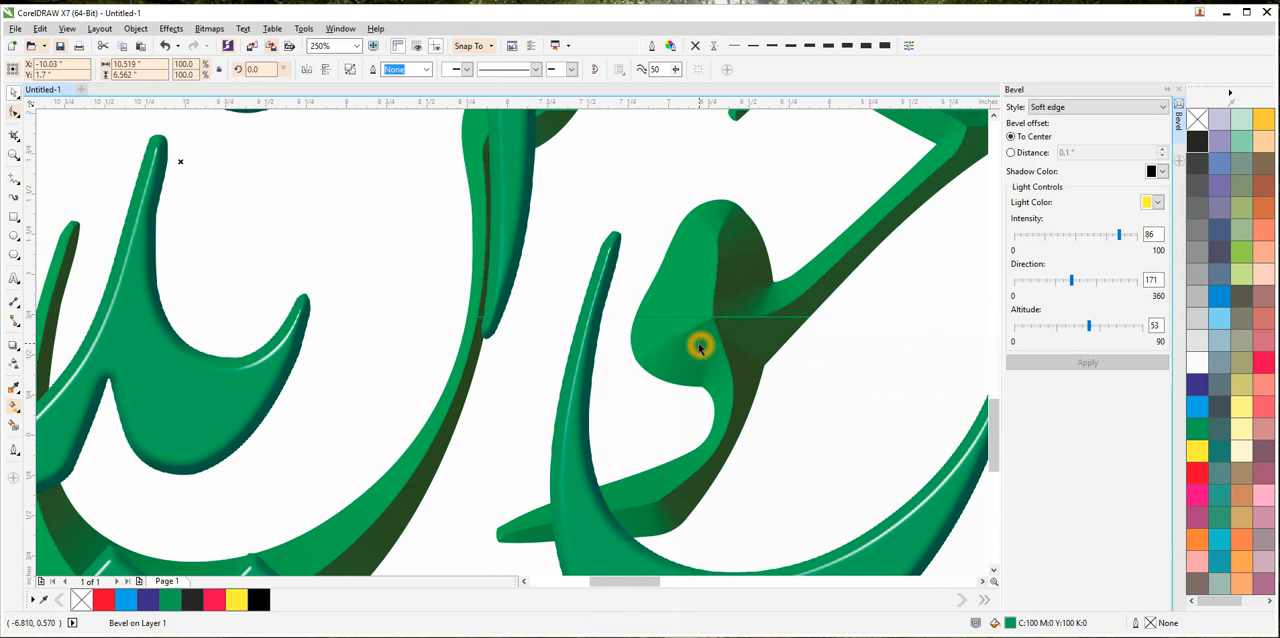
pyautogui.scroll(-1, 588, 374)
pyautogui.scroll(-4, 588, 374)
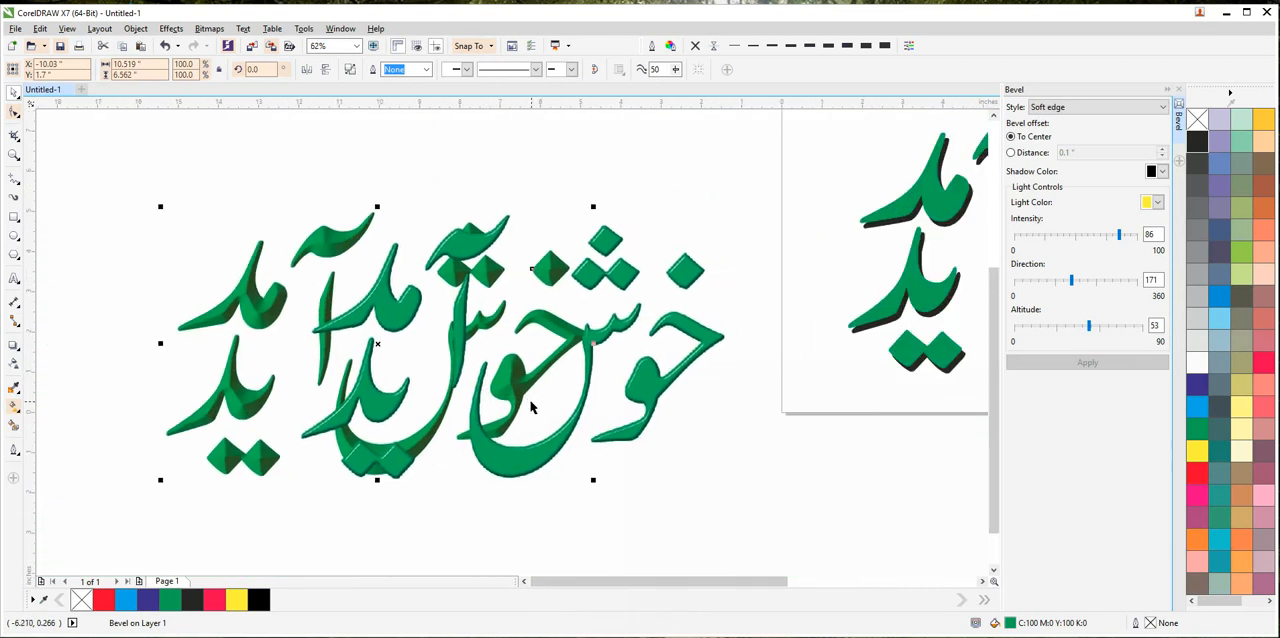
# PowerClip the plastic-textured bitmap inside the green lettering on the page.
pyautogui.click(629, 441)
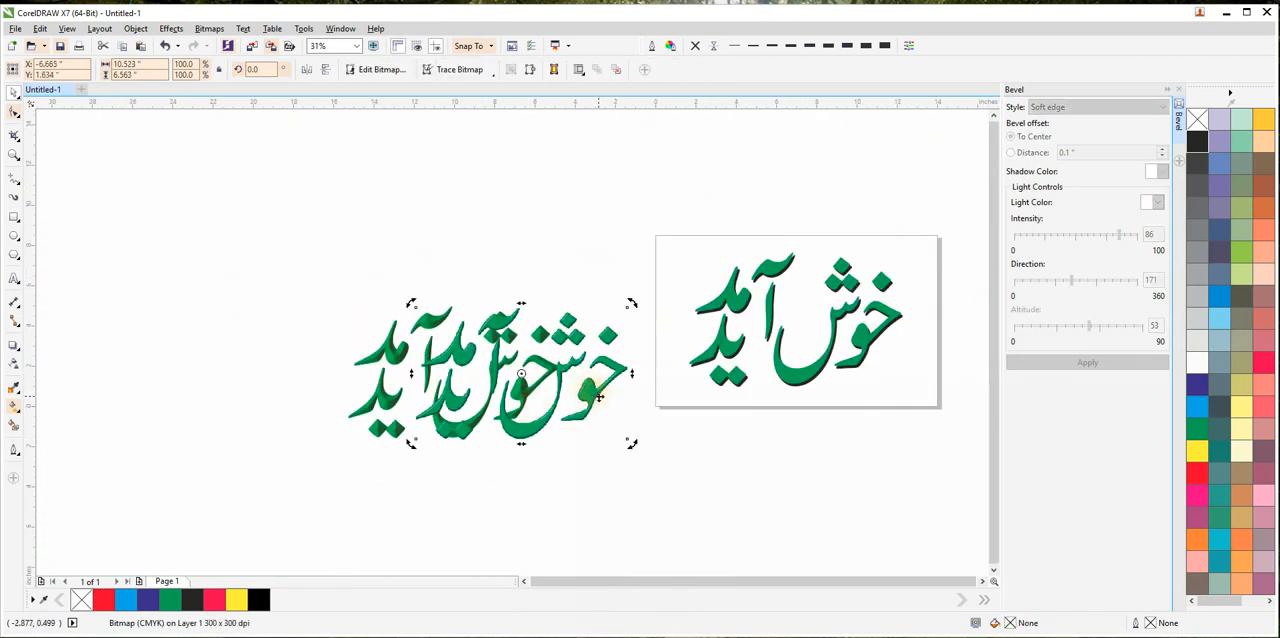
pyautogui.click(540, 163)
pyautogui.click(592, 385)
pyautogui.click(100, 28)
pyautogui.moveTo(135, 28)
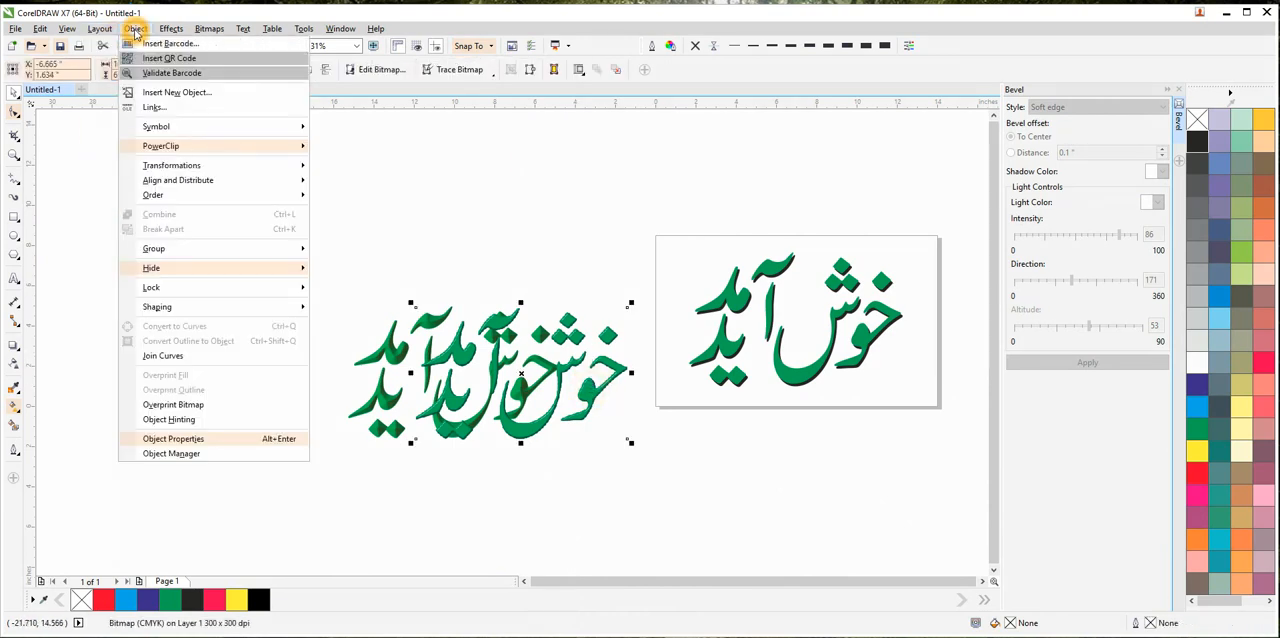
pyautogui.moveTo(170, 146)
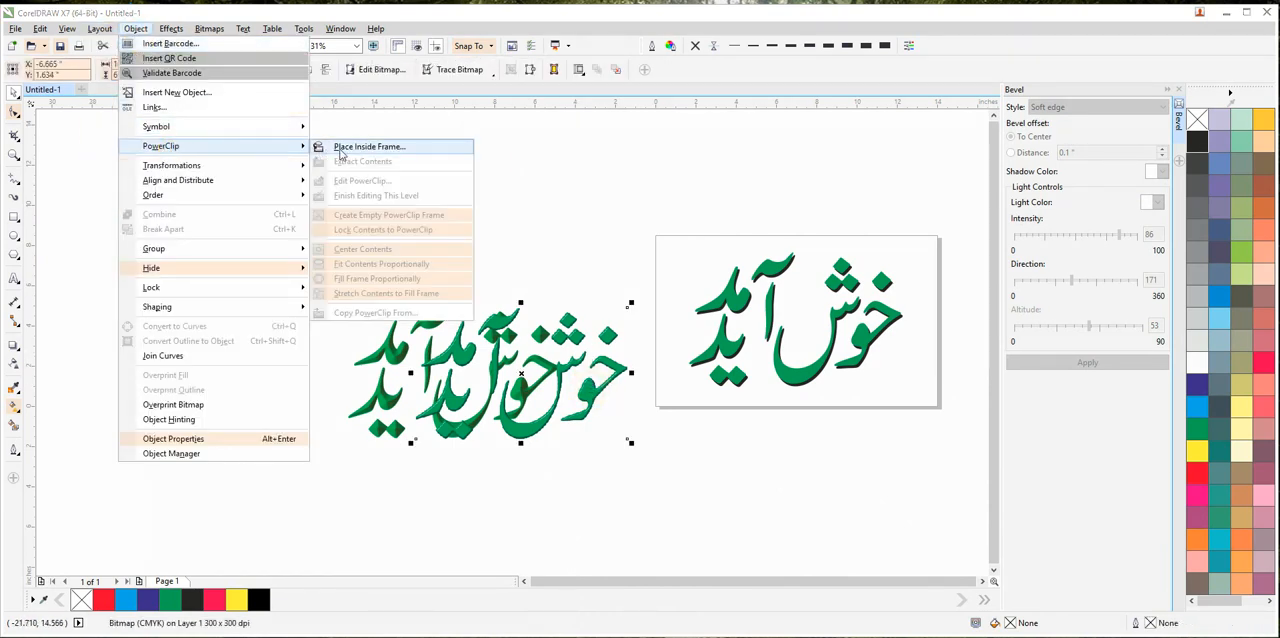
pyautogui.click(343, 148)
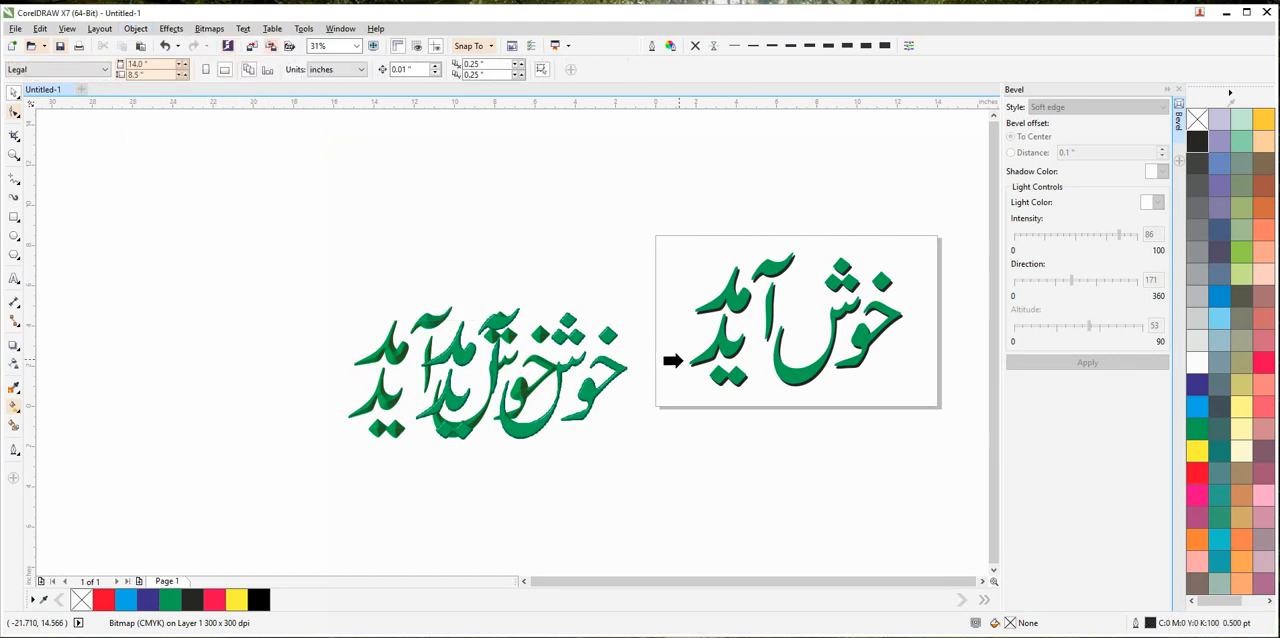
pyautogui.click(712, 348)
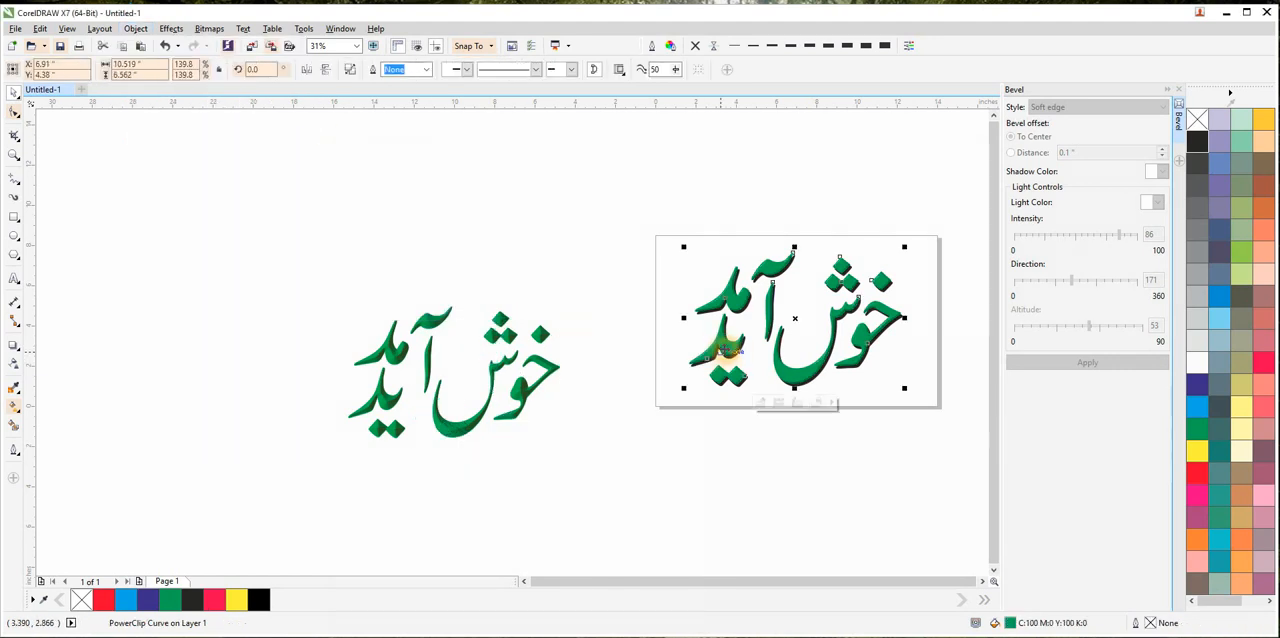
# Examine the PowerClipped plastic texture and dark shadow on the page's green lettering up close.
pyautogui.click(589, 332)
pyautogui.scroll(3, 697, 355)
pyautogui.scroll(2, 697, 355)
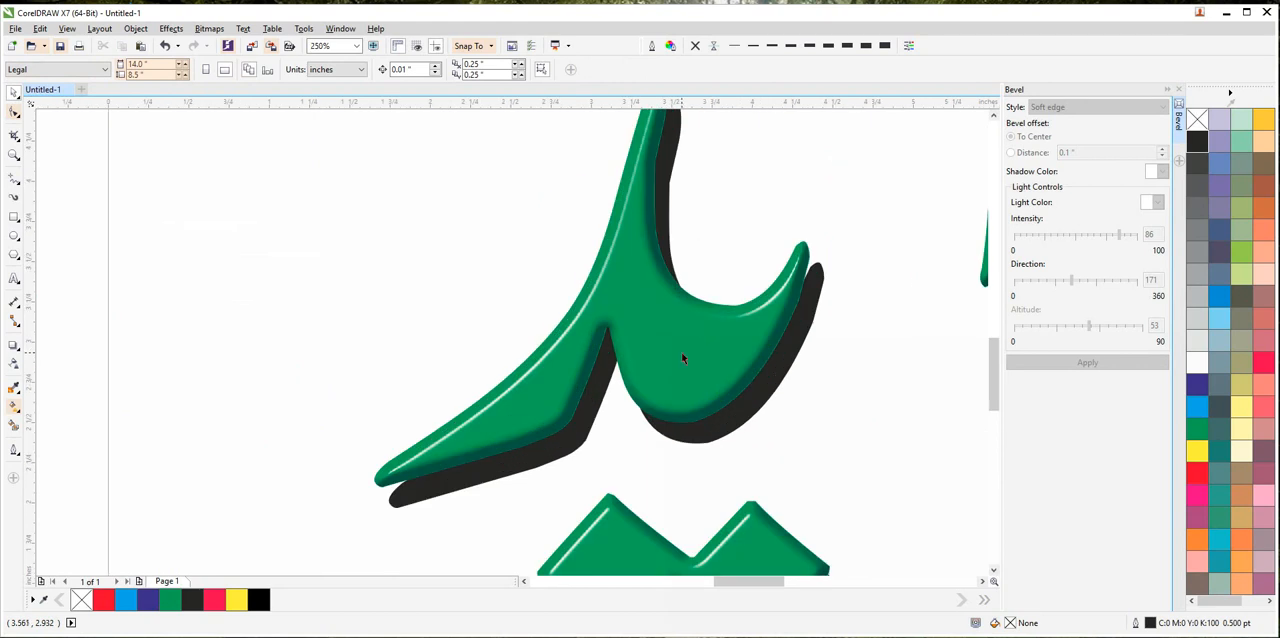
pyautogui.scroll(-5, 678, 355)
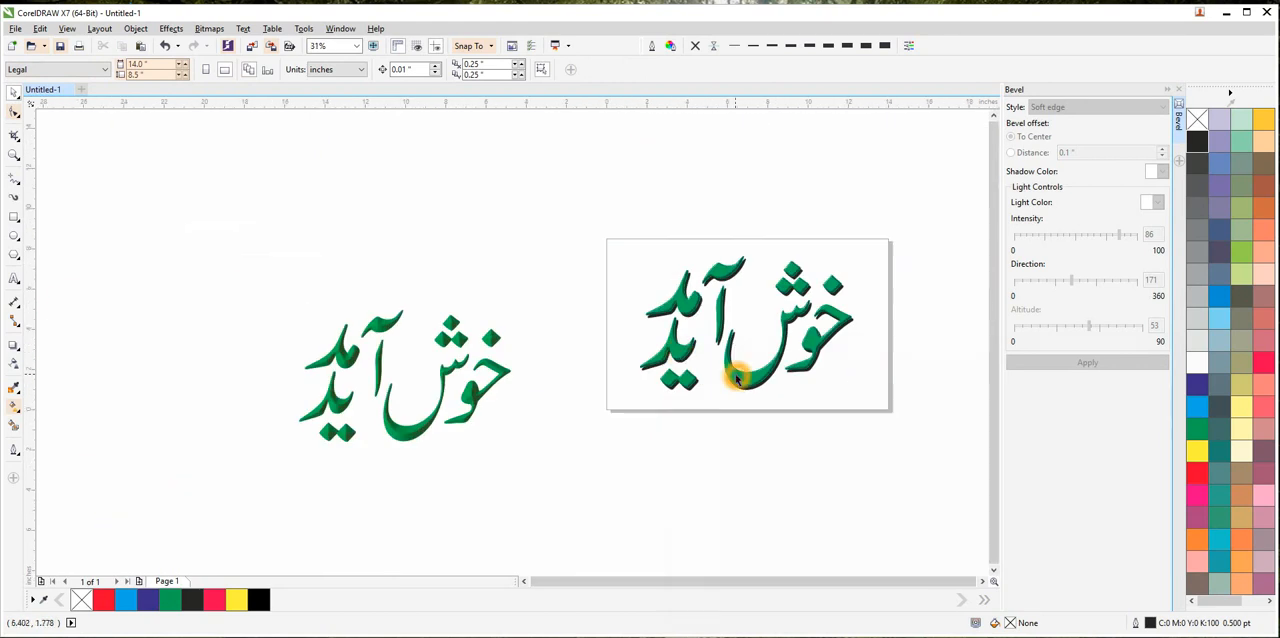
# Give the green lettering on the page a 2 pt outline with rounded corners and round line caps.
pyautogui.click(737, 378)
pyautogui.click(772, 46)
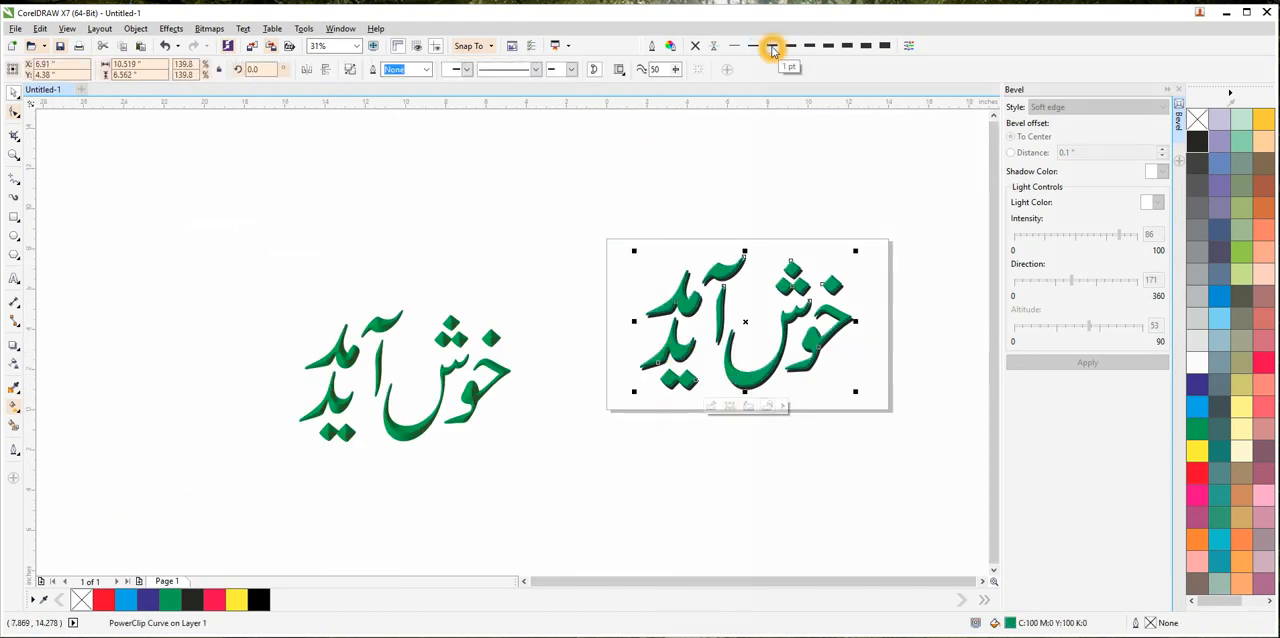
pyautogui.click(652, 46)
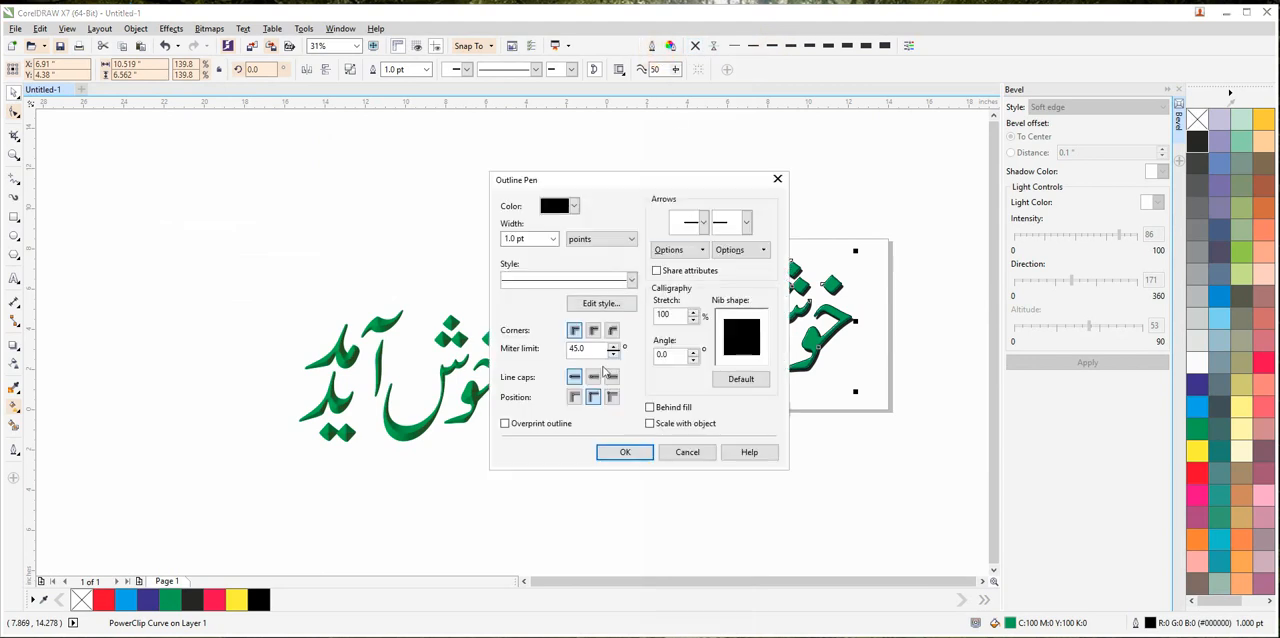
pyautogui.click(594, 330)
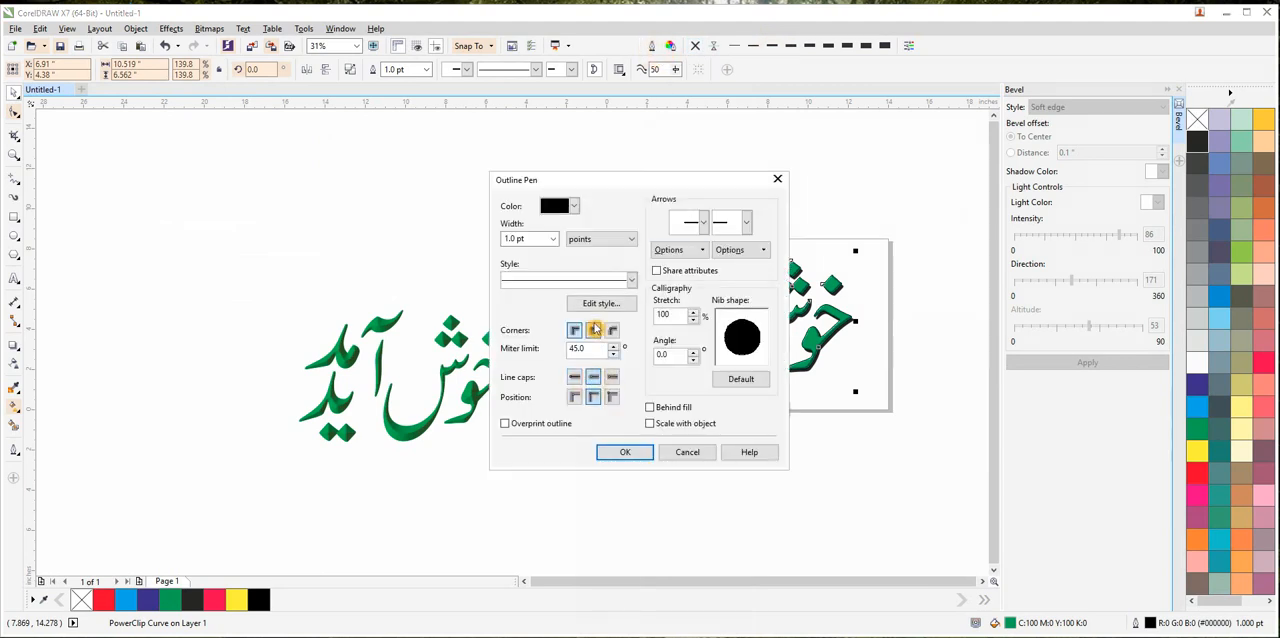
pyautogui.click(551, 239)
pyautogui.click(521, 310)
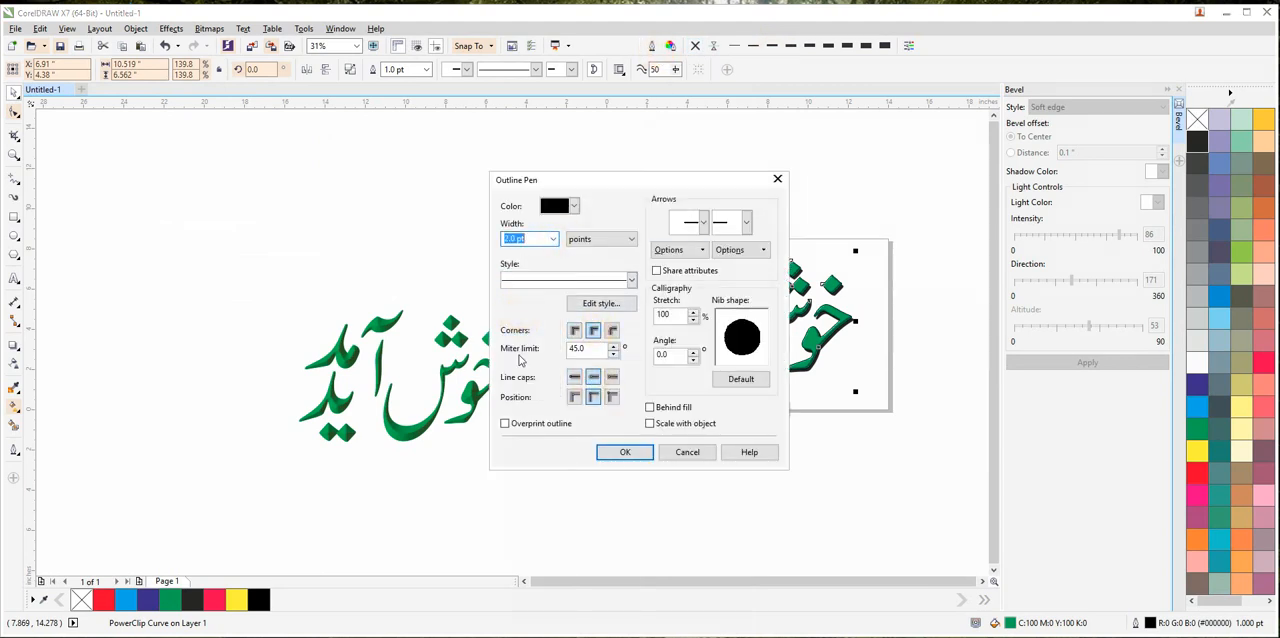
pyautogui.click(624, 452)
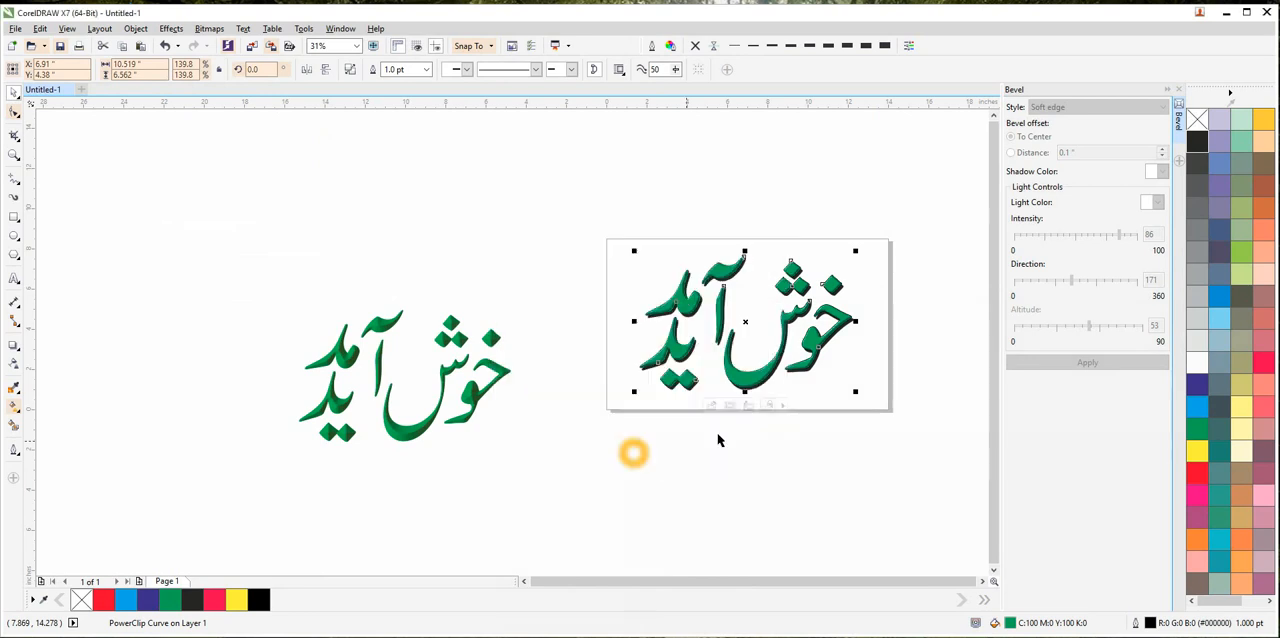
# Colour the lettering's outline cyan and thicken it to 4 pt.
pyautogui.rightClick(1198, 406)
pyautogui.scroll(6, 688, 310)
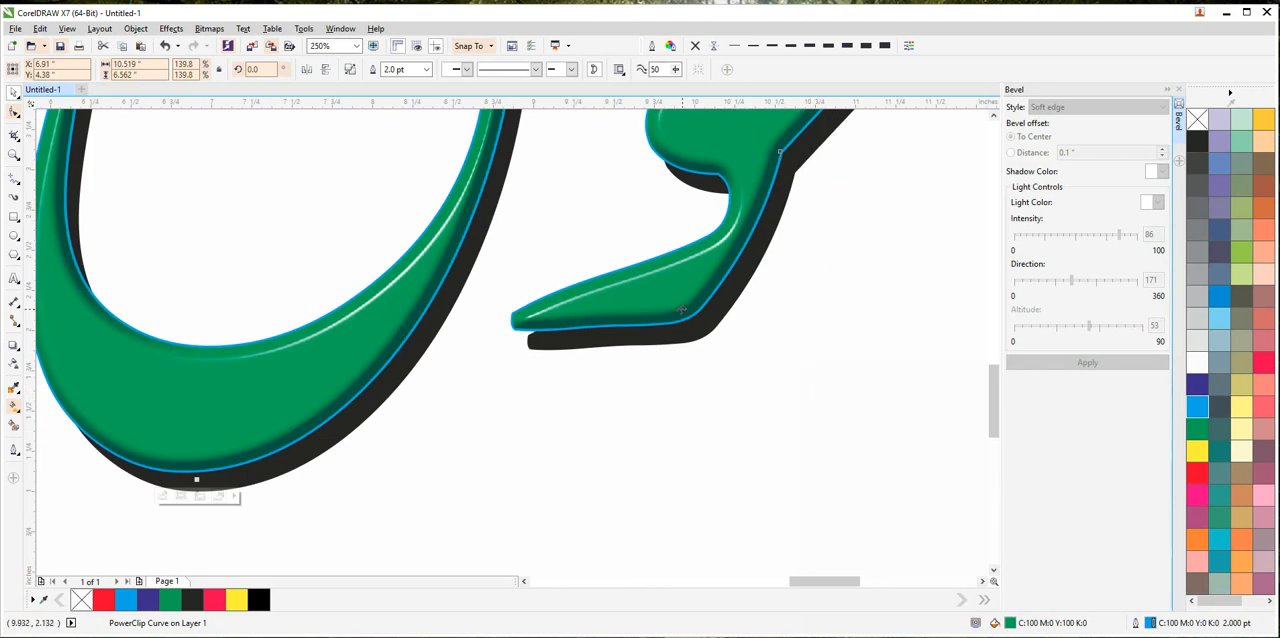
pyautogui.click(828, 45)
pyautogui.click(846, 46)
pyautogui.click(850, 46)
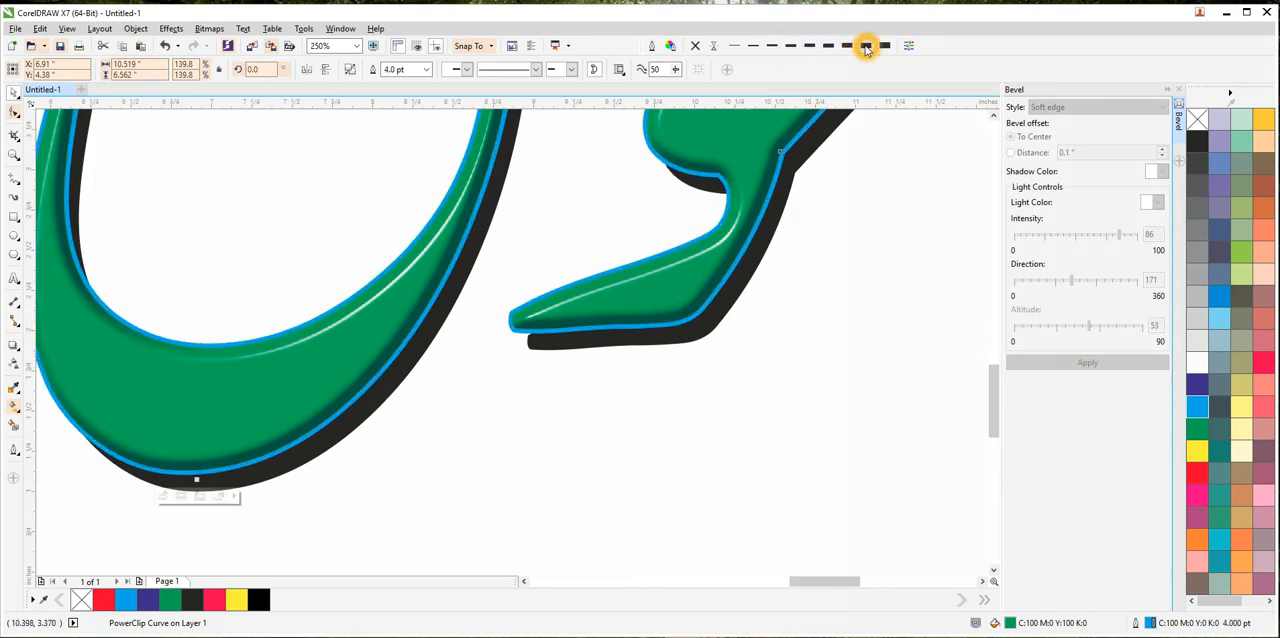
# Set the lettering's outline to 8 pt white, deselect it and view the whole design.
pyautogui.click(866, 46)
pyautogui.rightClick(1198, 368)
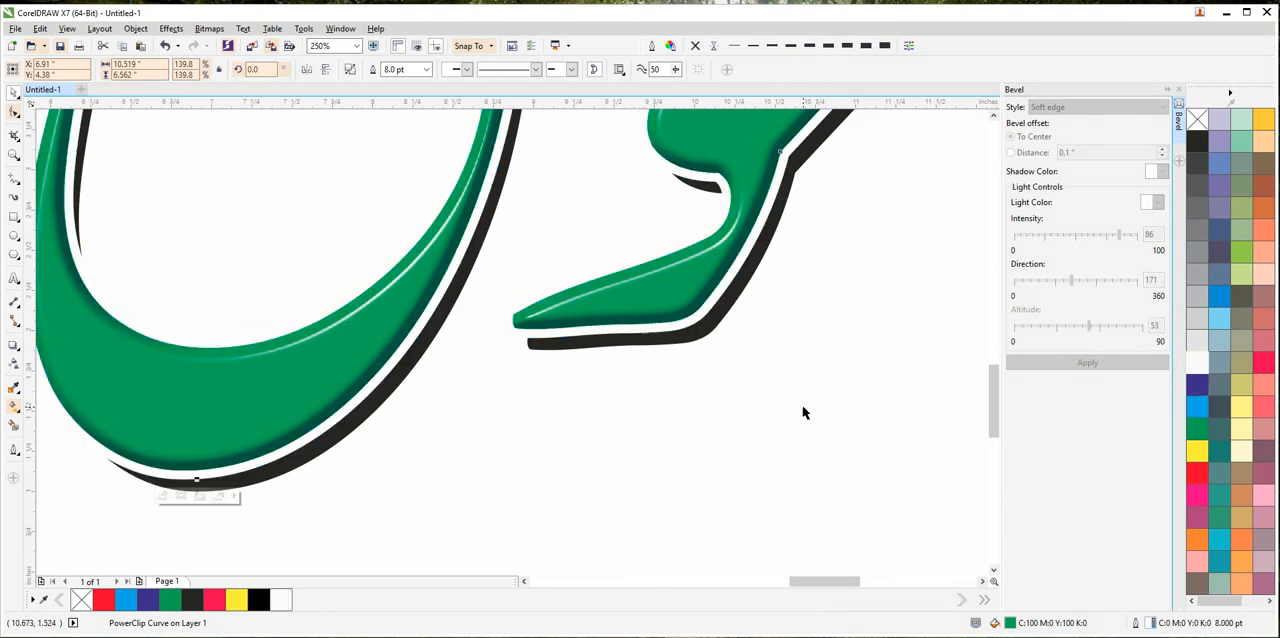
pyautogui.click(805, 410)
pyautogui.hotkey('shift', 'F4')
pyautogui.scroll(-2, 809, 417)
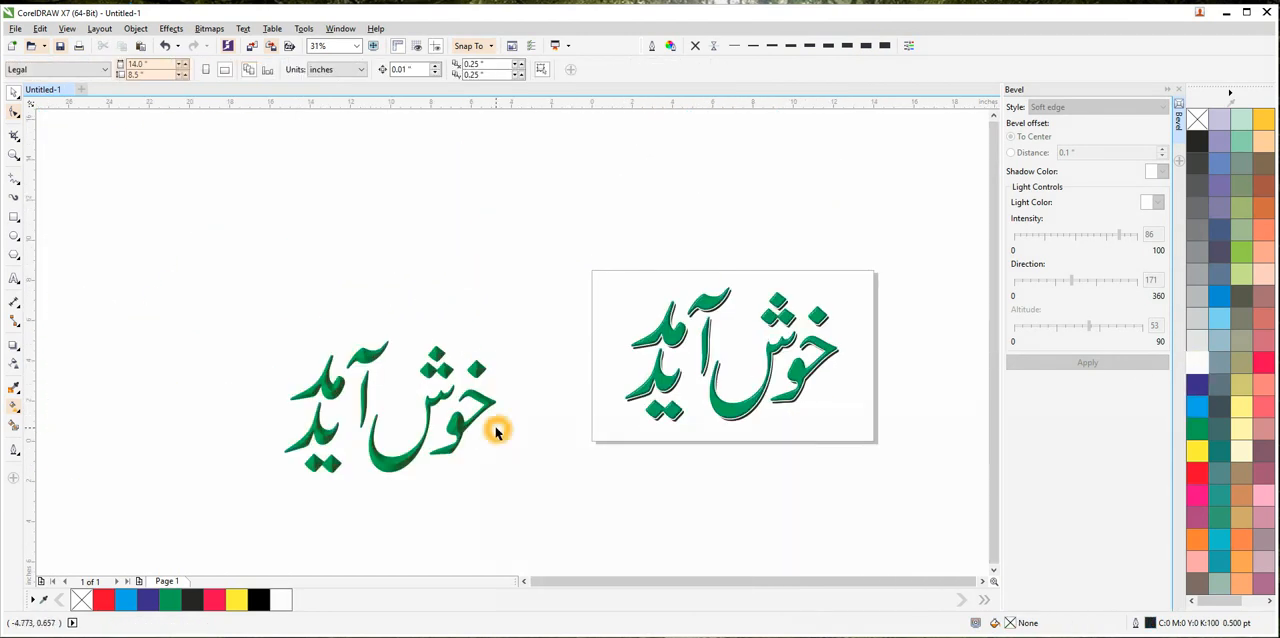